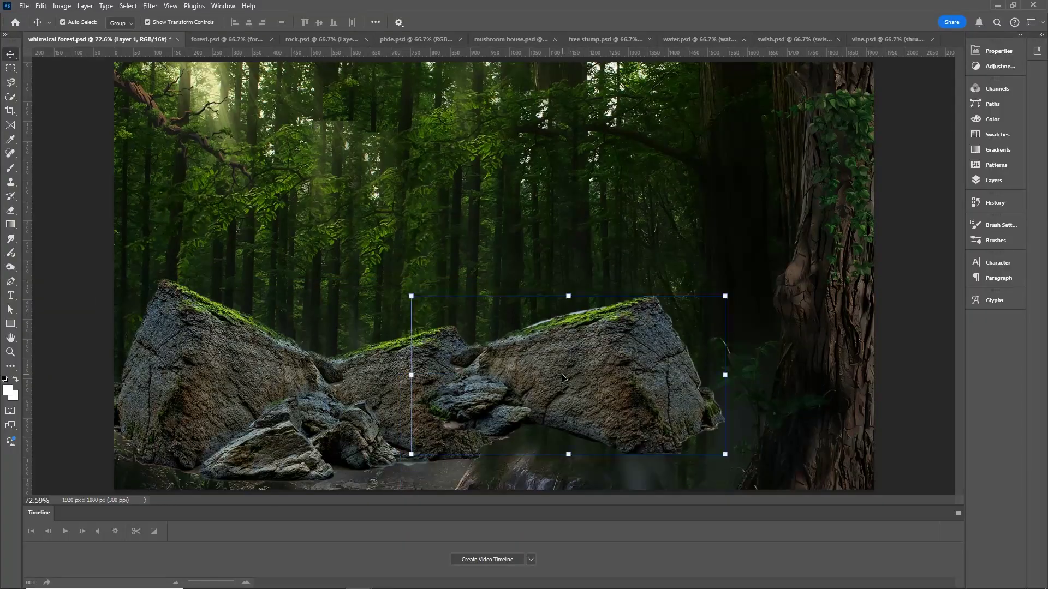
- Distort the duplicated rock into a taller, narrower block and place it beside the two mossy rocks
drag(725, 376, 725, 388)
drag(511, 398, 512, 493)
drag(510, 238, 521, 188)
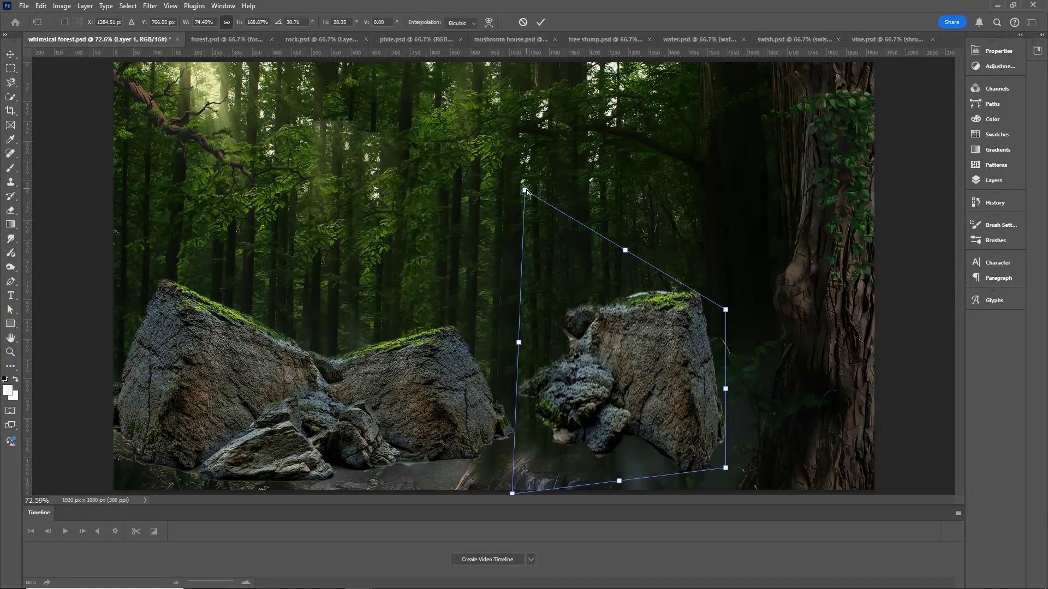
drag(725, 388, 761, 386)
drag(714, 389, 630, 439)
key(Return)
- Erase the unwanted edge on the reshaped rock and deselect it
click(10, 210)
drag(618, 333, 562, 337)
click(11, 55)
drag(65, 82, 146, 124)
- Bring the pixie from pixie.psd into the whimsical forest composition, scale it to about 73%, and seat it on the rocks
click(377, 42)
mouse_move(431, 218)
mouse_down()
mouse_move(84, 41)
mouse_move(317, 221)
mouse_up()
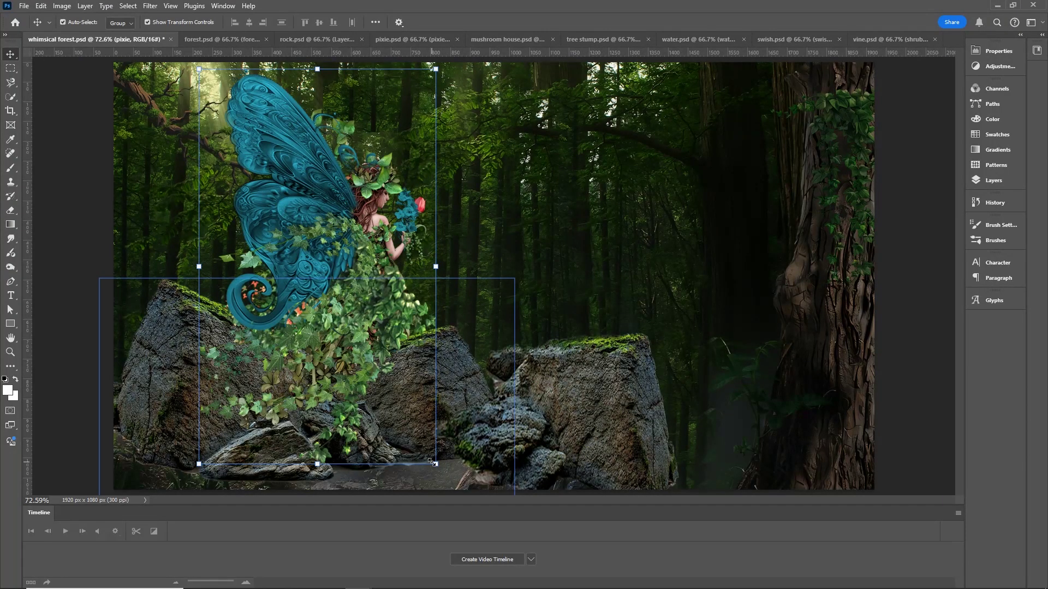
click(437, 463)
drag(349, 317, 350, 262)
drag(767, 440, 560, 323)
drag(275, 166, 369, 301)
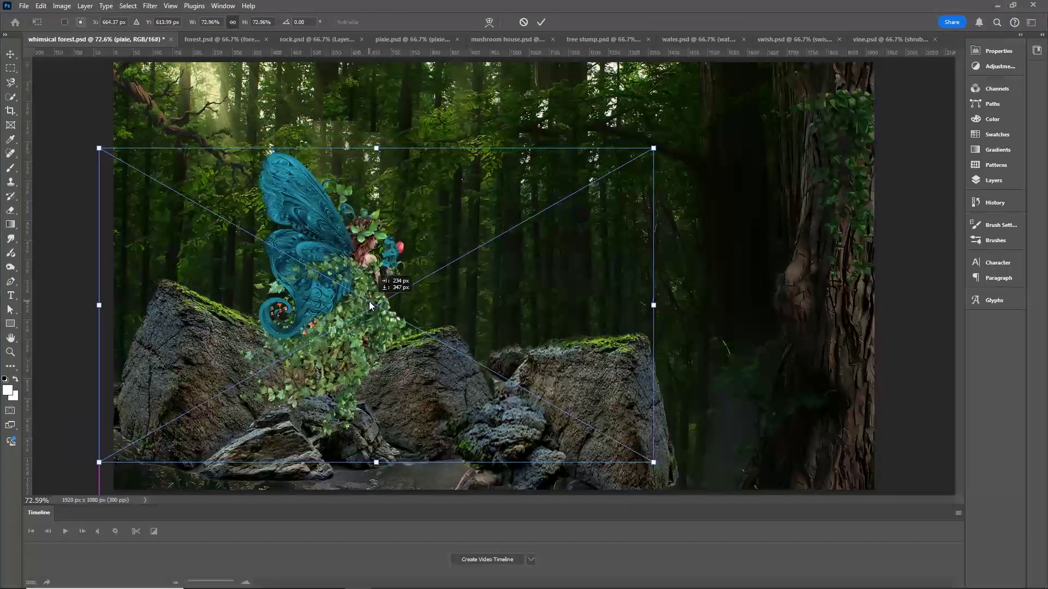
key(Return)
- Apply a Brightness/Contrast adjustment to the pixie with brightness -44 and contrast about 60
click(62, 5)
mouse_move(79, 34)
click(205, 33)
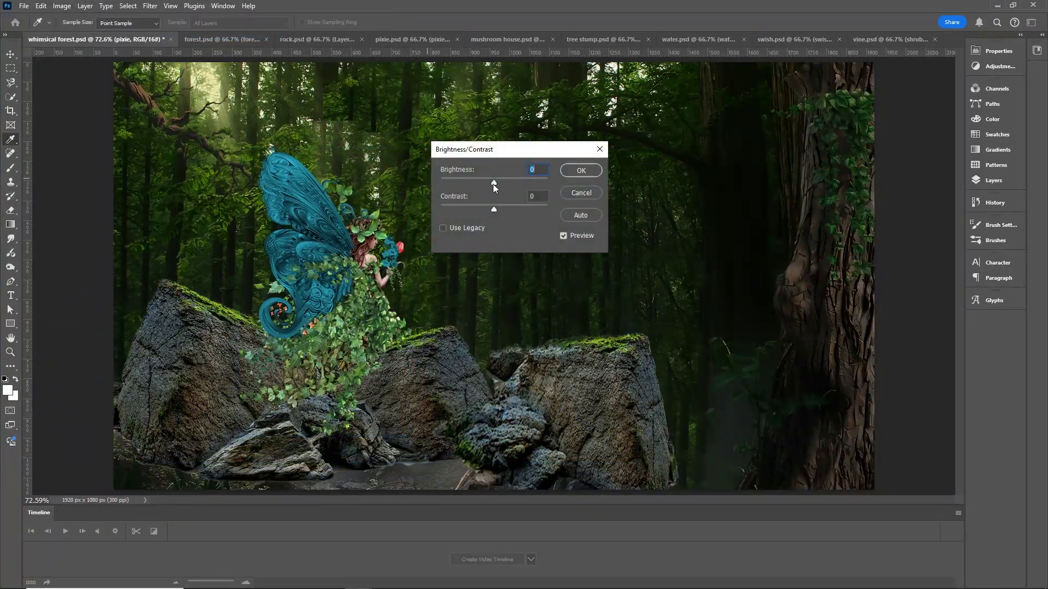
drag(494, 181, 479, 187)
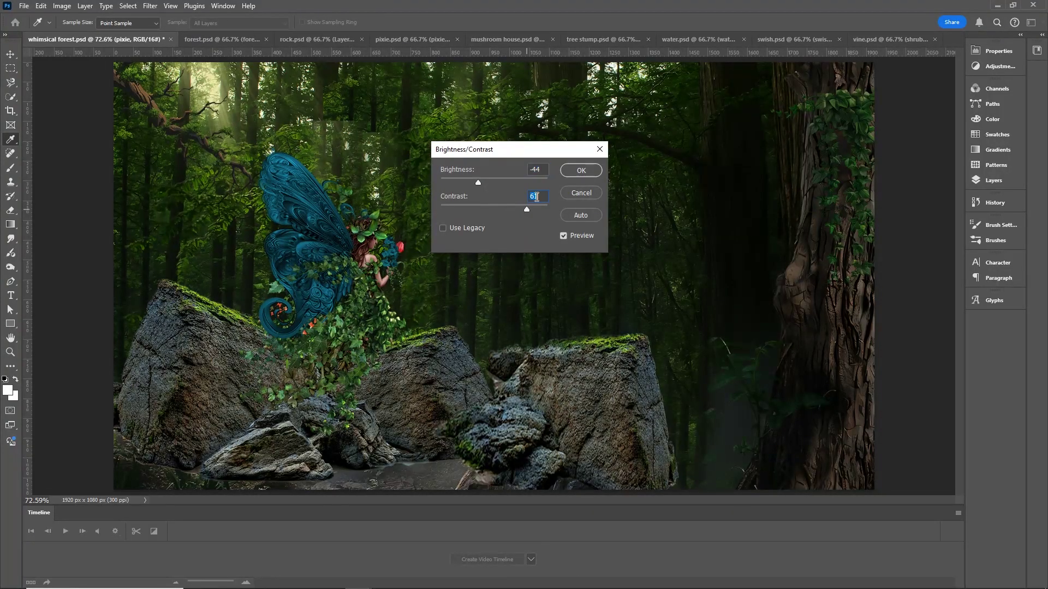
click(581, 170)
- Set the pixie's drop shadow to 57% opacity, 19 px distance, 44% spread and 191 px size
click(992, 180)
right_click(954, 158)
click(934, 155)
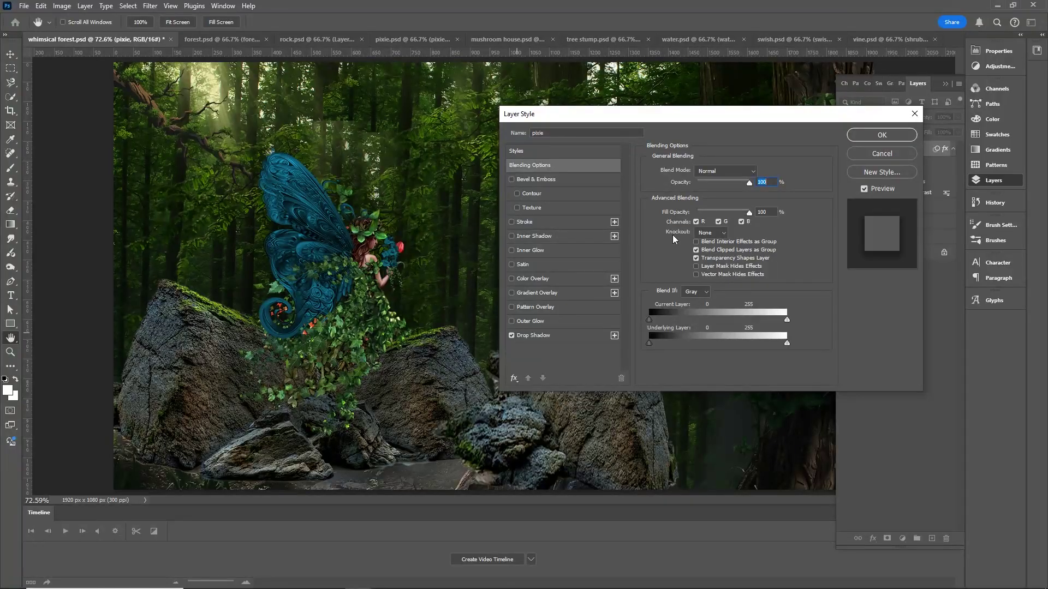
click(538, 334)
drag(716, 224, 696, 228)
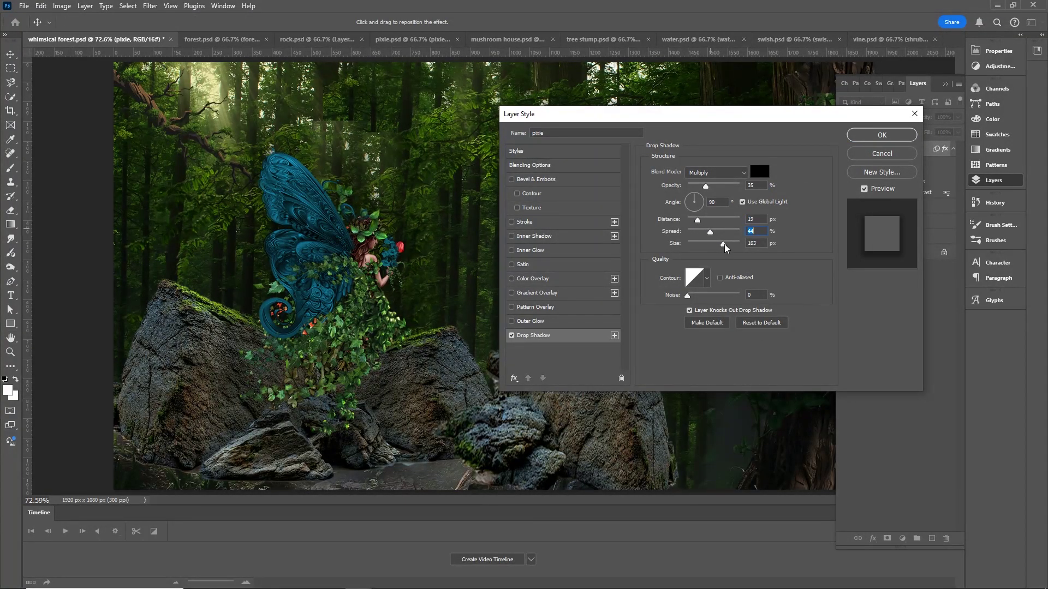
drag(712, 188, 721, 187)
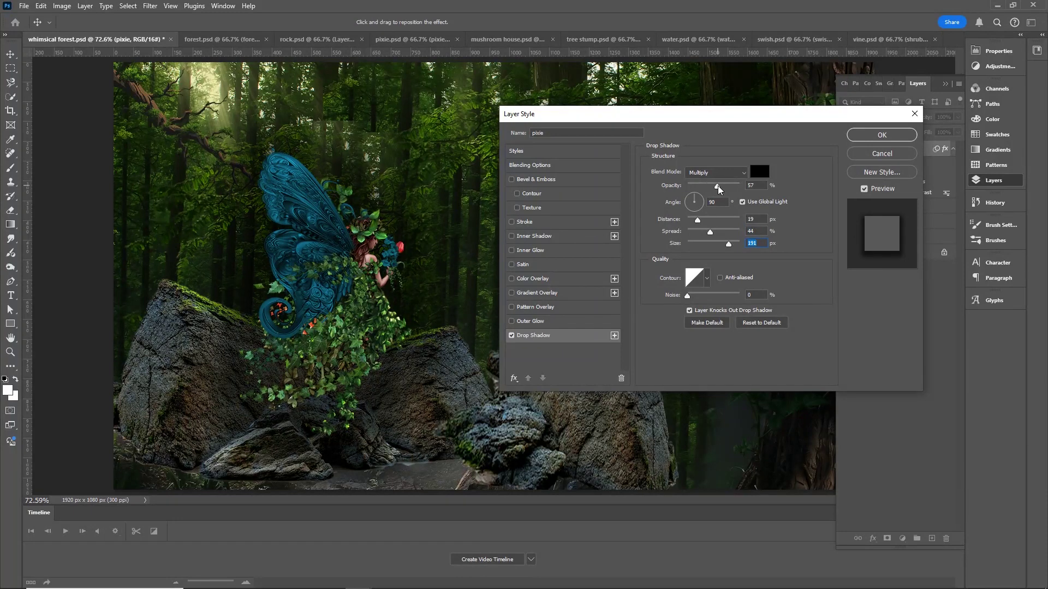
click(893, 137)
- Darken the forest layer with a Brightness/Contrast adjustment that lowers brightness and raises contrast, and collapse the layer list
click(479, 184)
click(61, 5)
mouse_move(66, 31)
click(191, 35)
drag(495, 182, 479, 180)
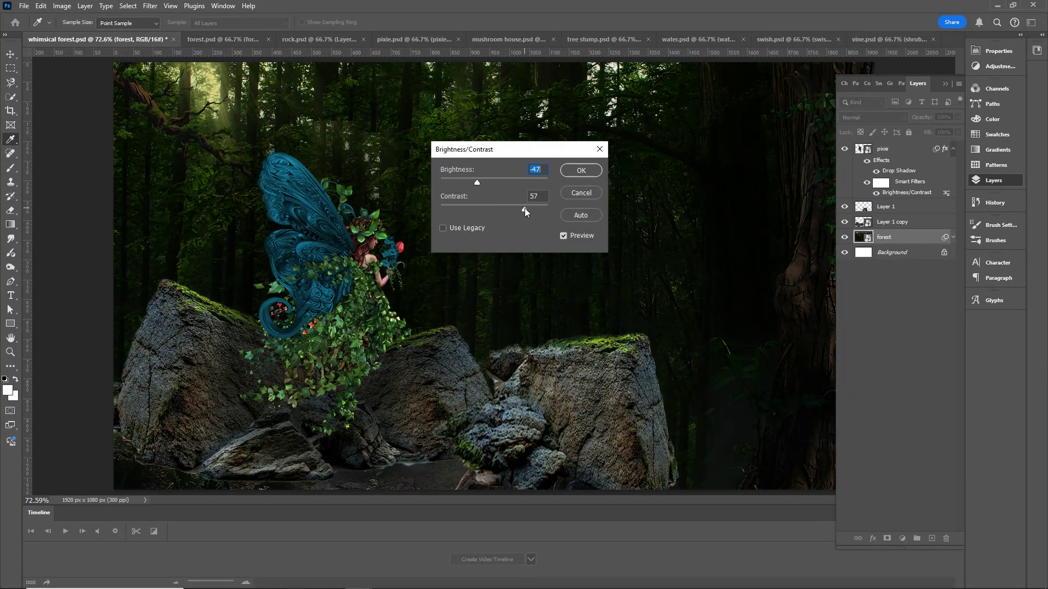
drag(519, 206, 480, 182)
key(Return)
key(v)
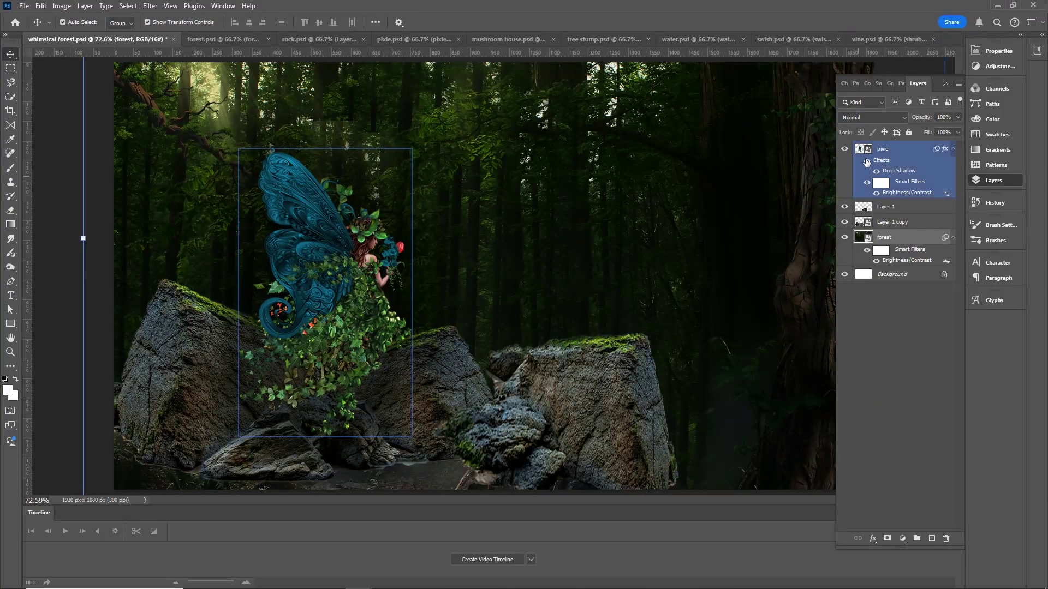
click(945, 84)
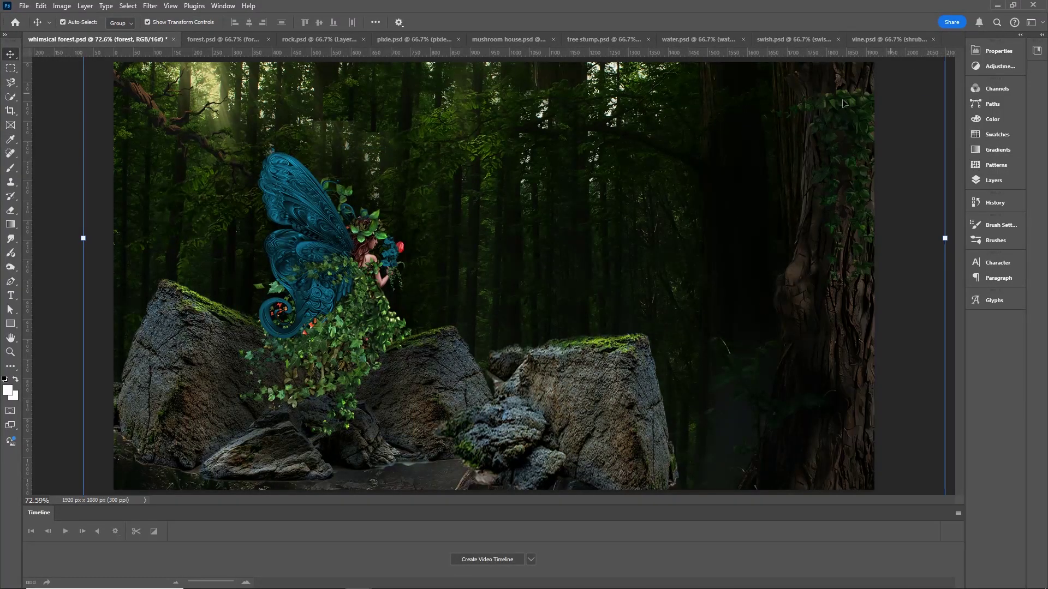
- Bring the mushroom house into the composition, accept the depth difference, scale it down, and set it on the far rock
click(517, 43)
drag(471, 204, 471, 241)
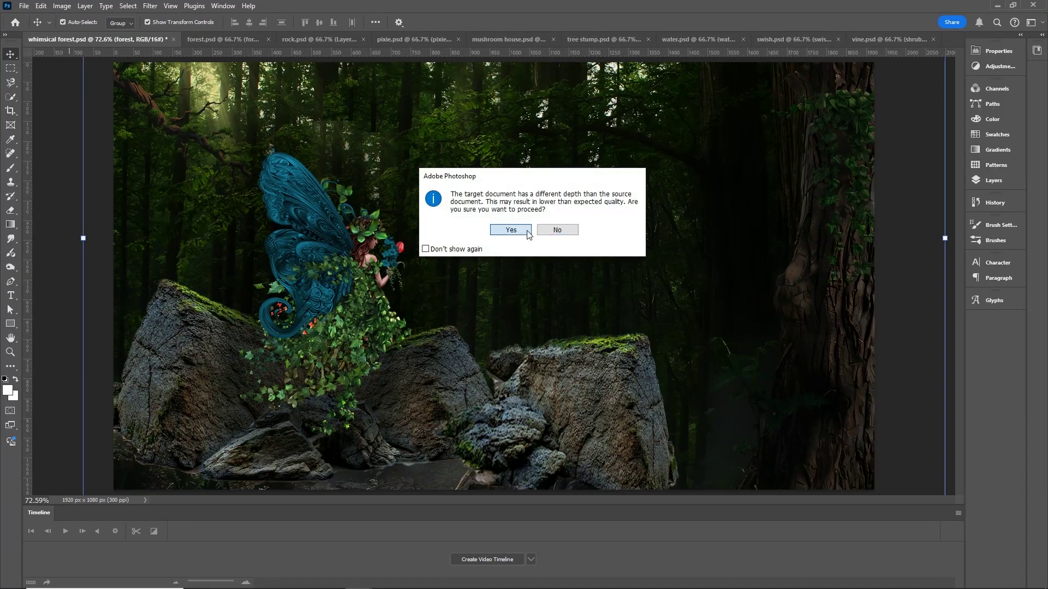
click(511, 230)
drag(752, 130, 602, 182)
drag(572, 252, 604, 251)
key(Return)
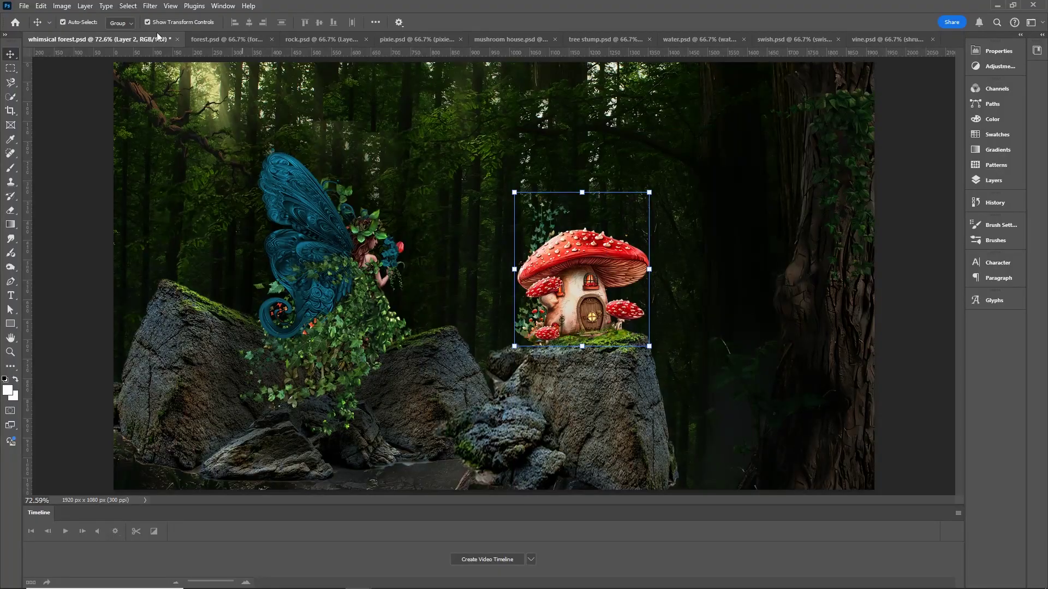
- Apply Brightness/Contrast to the mushroom house with brightness -86 and contrast 49
click(62, 6)
mouse_move(76, 34)
click(218, 35)
drag(495, 183, 470, 180)
drag(513, 209, 520, 209)
drag(466, 179, 464, 179)
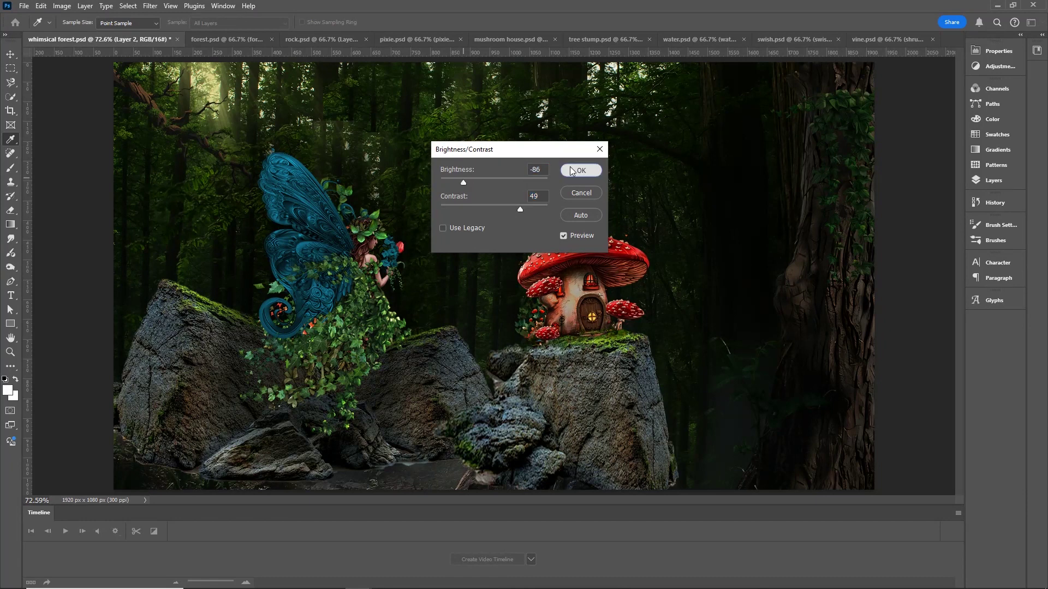
click(580, 170)
key(v)
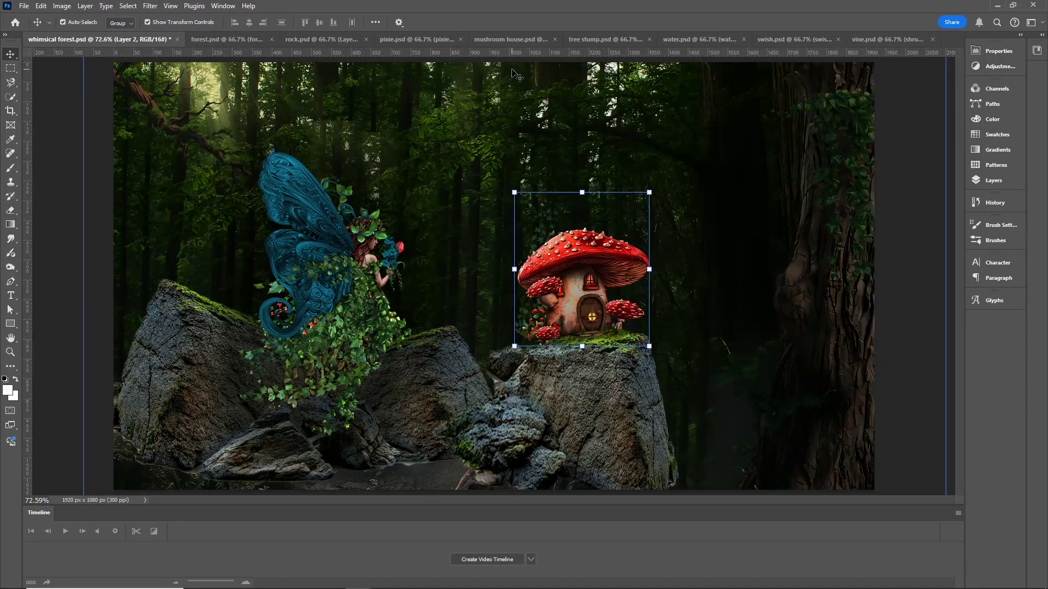
- Bring the water image into the composition and enlarge it to span the whole foreground around the rocks
click(676, 38)
drag(361, 194, 516, 275)
drag(515, 276, 326, 416)
mouse_move(431, 385)
mouse_down()
mouse_move(758, 360)
mouse_move(939, 311)
mouse_up()
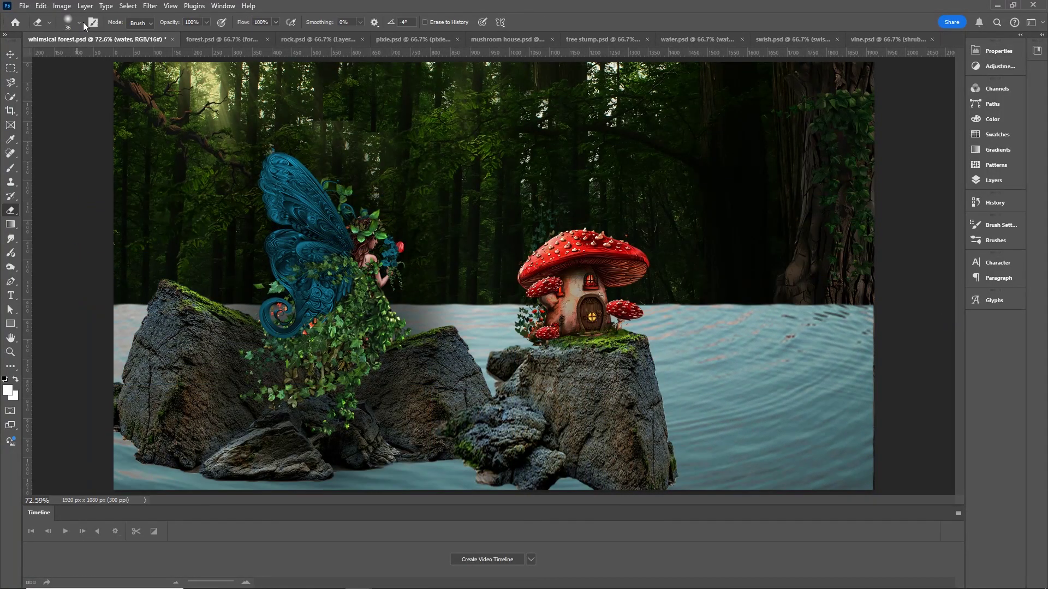
- Erase the upper band of the water across the scene with a larger eraser brush
click(79, 22)
mouse_move(137, 308)
mouse_down()
mouse_move(505, 357)
mouse_move(689, 304)
mouse_move(860, 295)
mouse_move(684, 357)
mouse_move(864, 317)
mouse_up()
key(v)
- Move the mushroom's rock (Layer 1) beneath the water layer and erase the water covering the rock and far background
click(993, 180)
drag(887, 207, 890, 282)
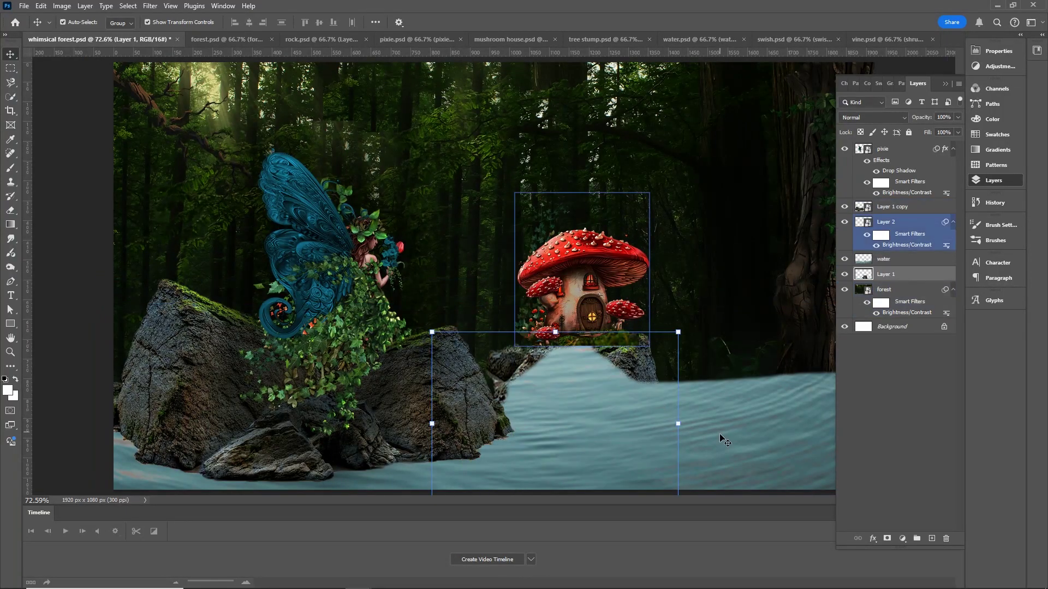
click(882, 259)
key(e)
mouse_move(653, 369)
mouse_down()
mouse_move(483, 376)
mouse_move(635, 350)
mouse_move(517, 382)
mouse_move(529, 393)
mouse_move(498, 389)
mouse_move(847, 381)
mouse_up()
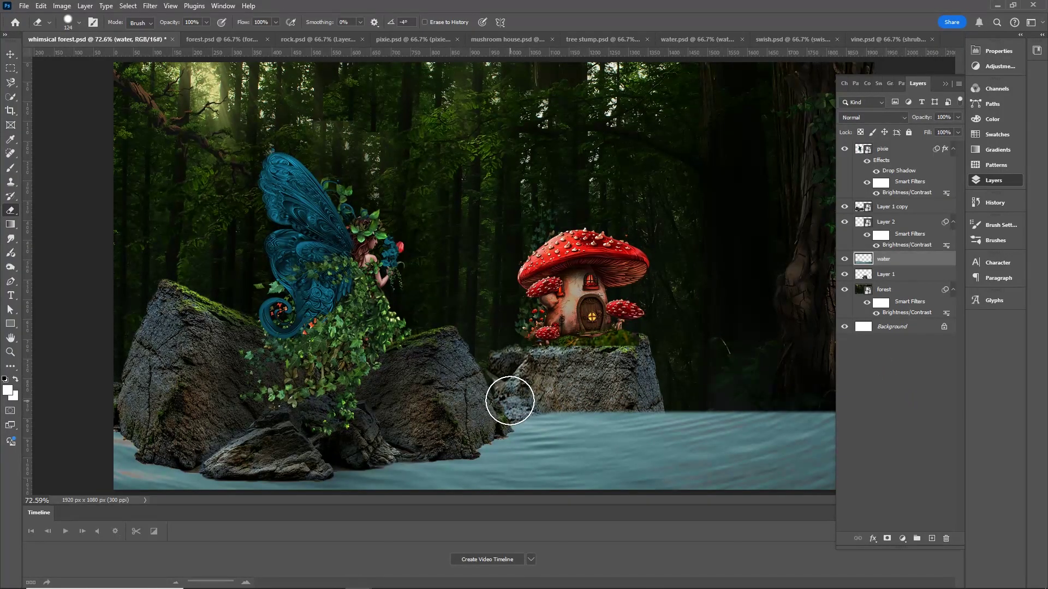
click(10, 54)
- Bring the tree stump into the composition, enlarge it to about 120%, and place it along the scene's far right edge
key(ctrl+minus)
key(ctrl+minus)
click(819, 355)
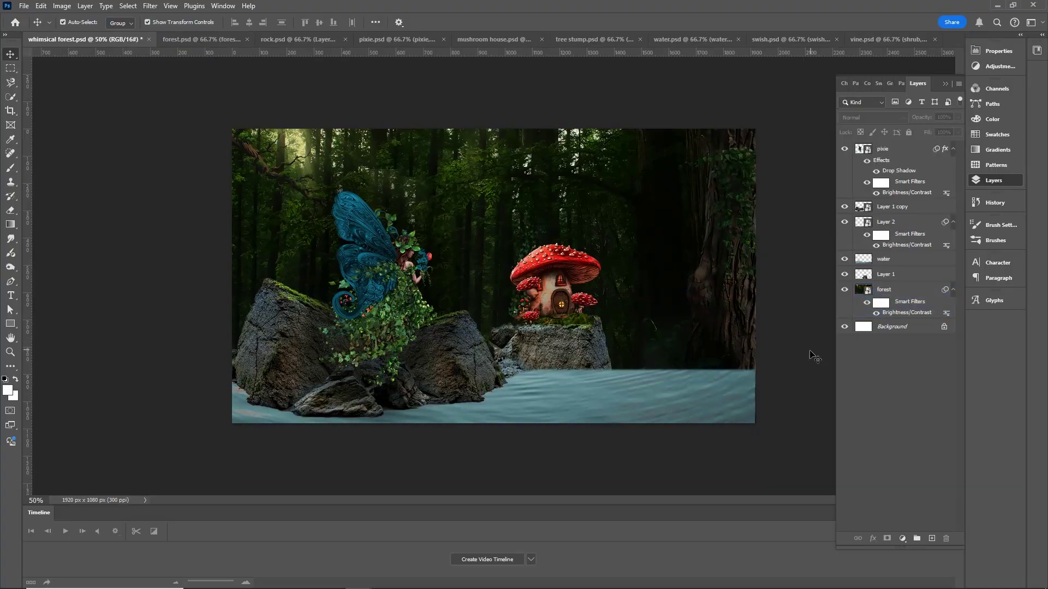
click(614, 40)
drag(614, 284, 773, 316)
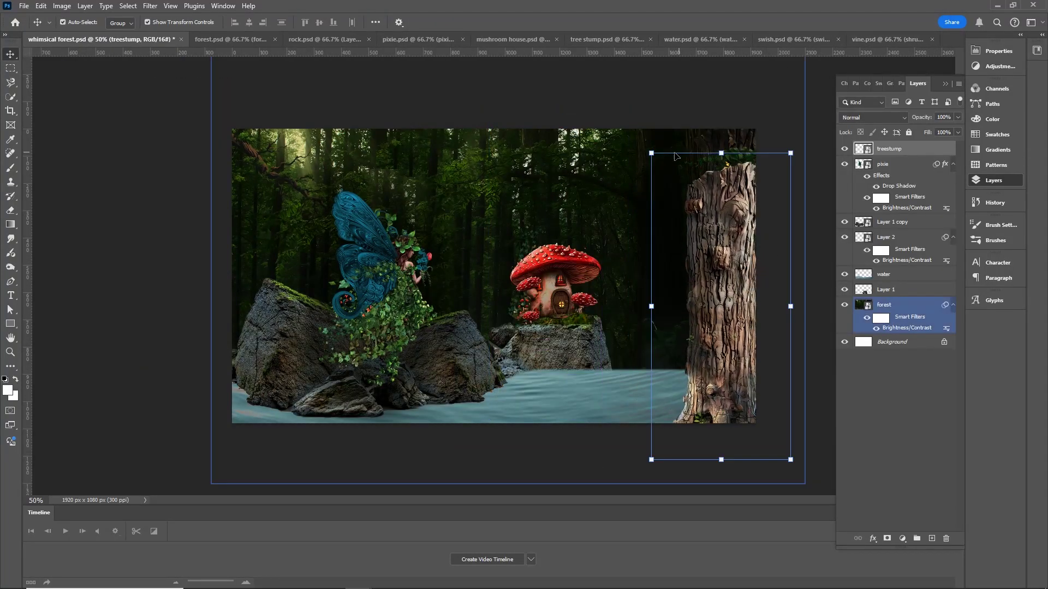
drag(651, 153, 622, 93)
drag(712, 240, 734, 244)
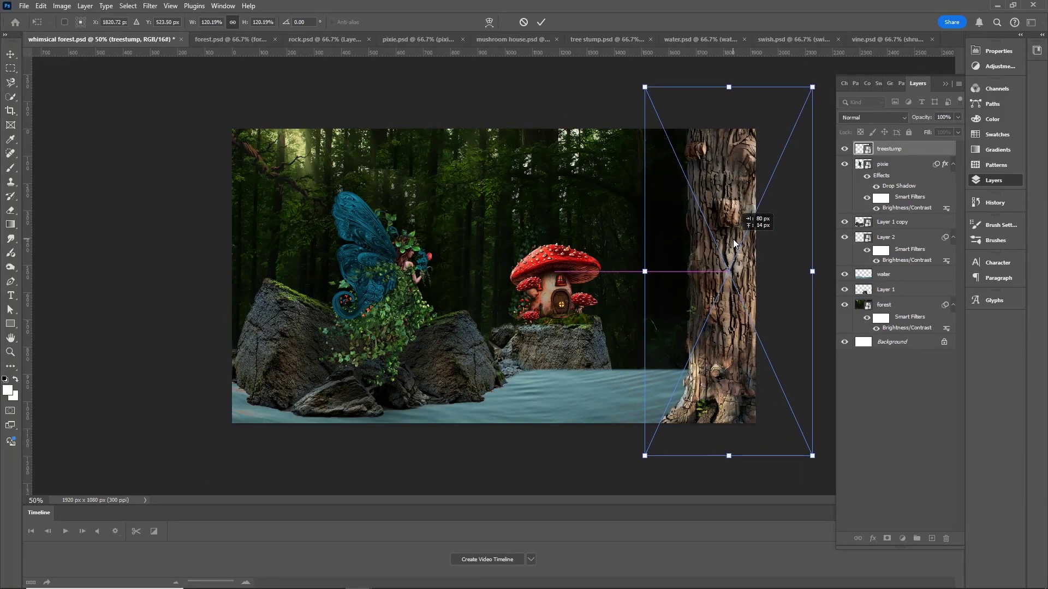
key(Return)
- Apply Brightness/Contrast to the tree stump with brightness -75 and contrast 100
click(62, 5)
mouse_move(110, 34)
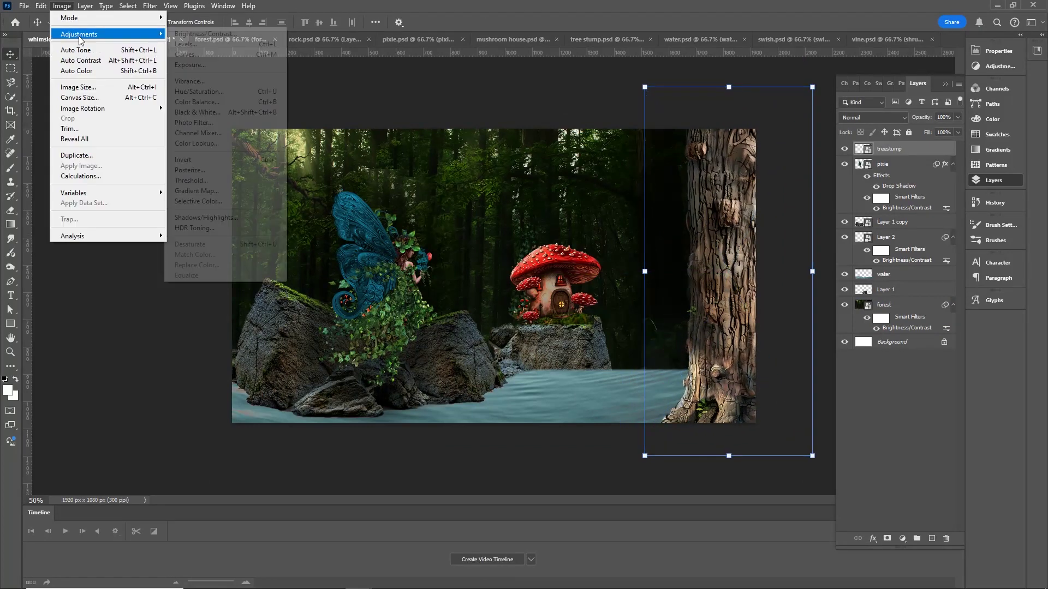
click(205, 34)
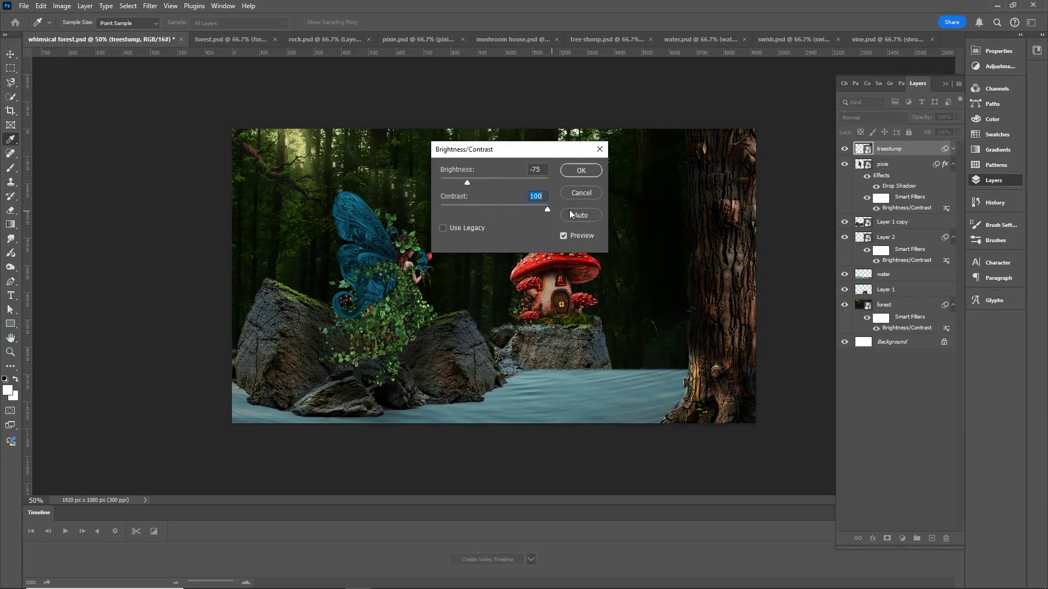
click(581, 170)
- Erase the water along the base of the mushroom house's rock
click(606, 409)
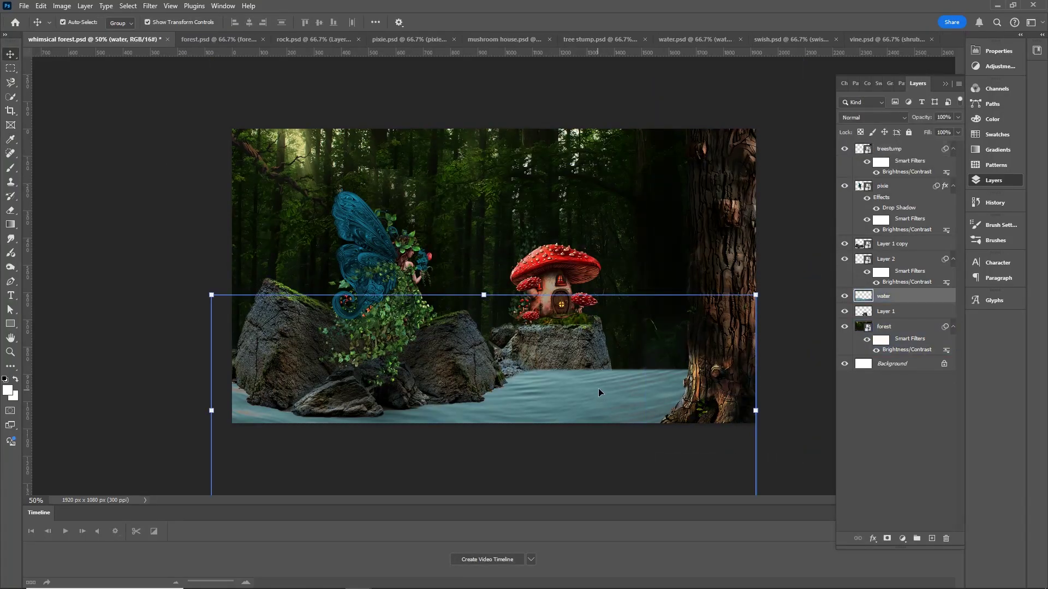
key(e)
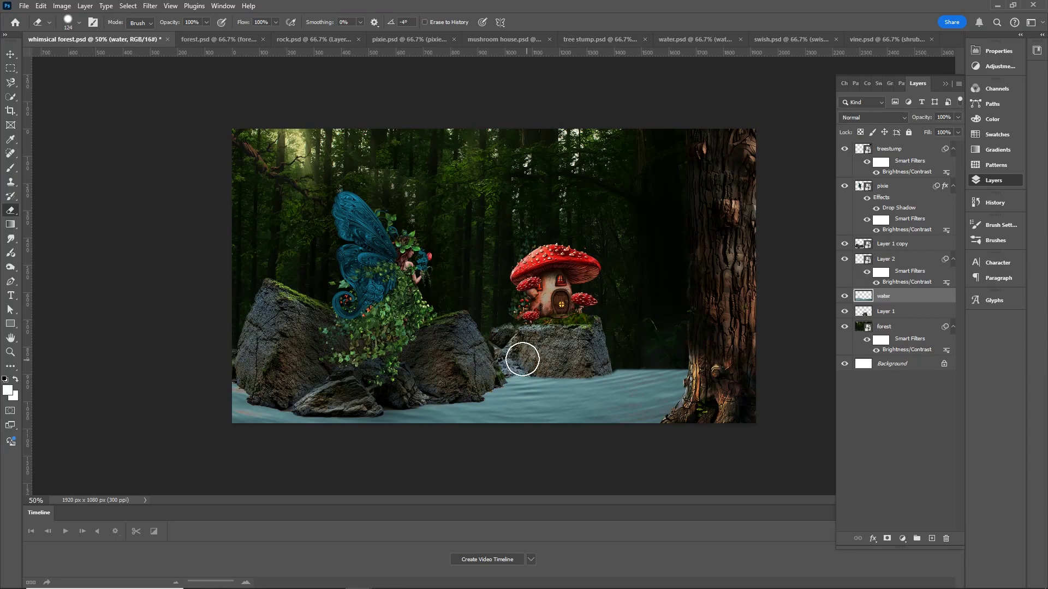
click(10, 54)
click(683, 112)
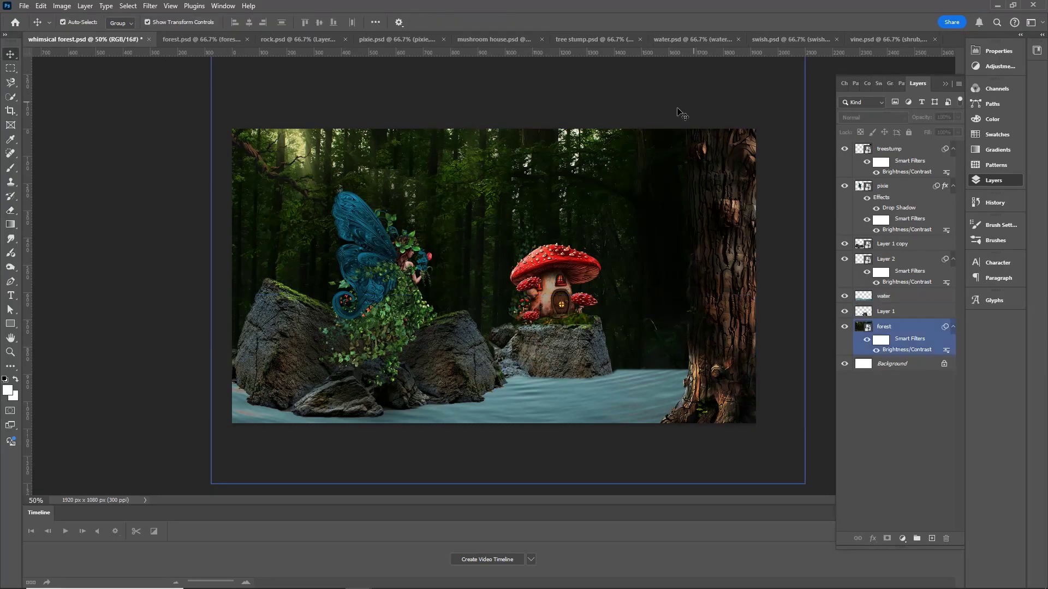
- Bring the glowing swish into the composition, rotate it about 137°, and move it over the water beside the tree stump
click(778, 39)
drag(470, 246, 467, 280)
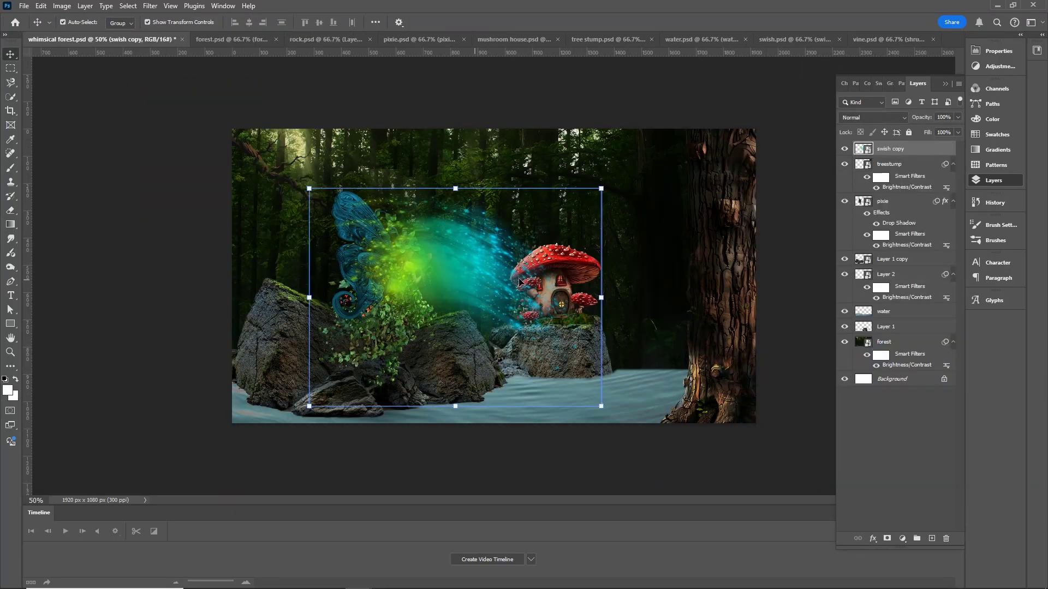
drag(608, 185, 421, 409)
drag(468, 326, 651, 371)
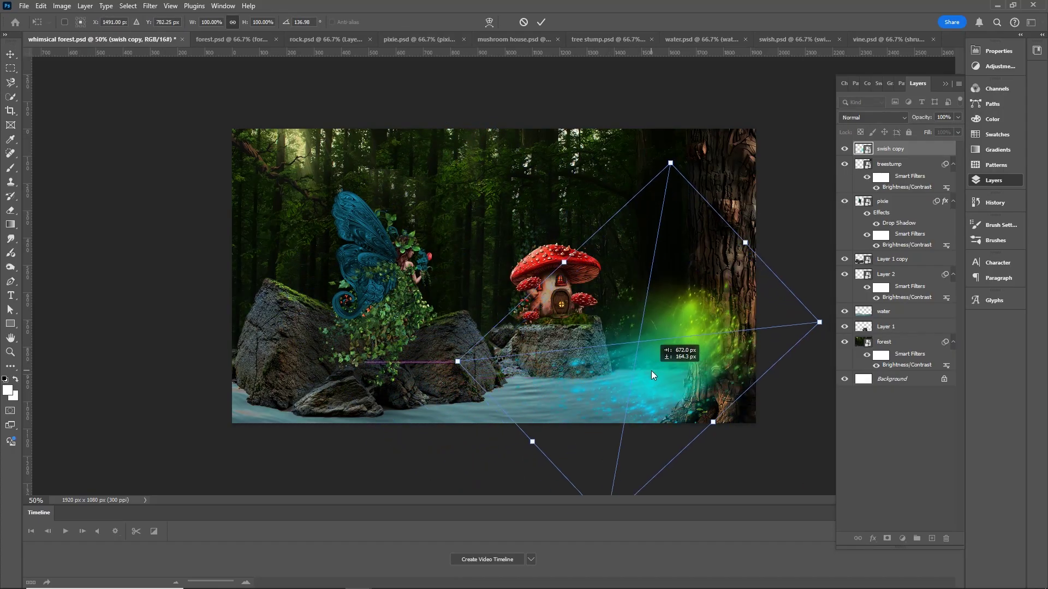
key(Return)
- Move swish copy 2 beneath the treestump layer and rotate the glow so it flows out from behind the trunk
drag(884, 148, 884, 194)
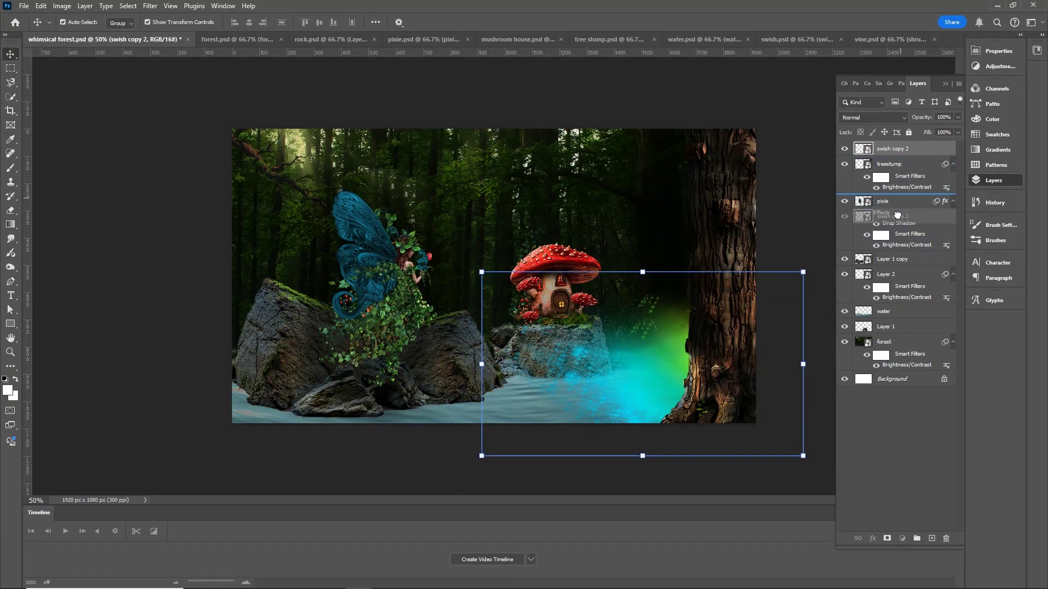
drag(807, 266, 737, 305)
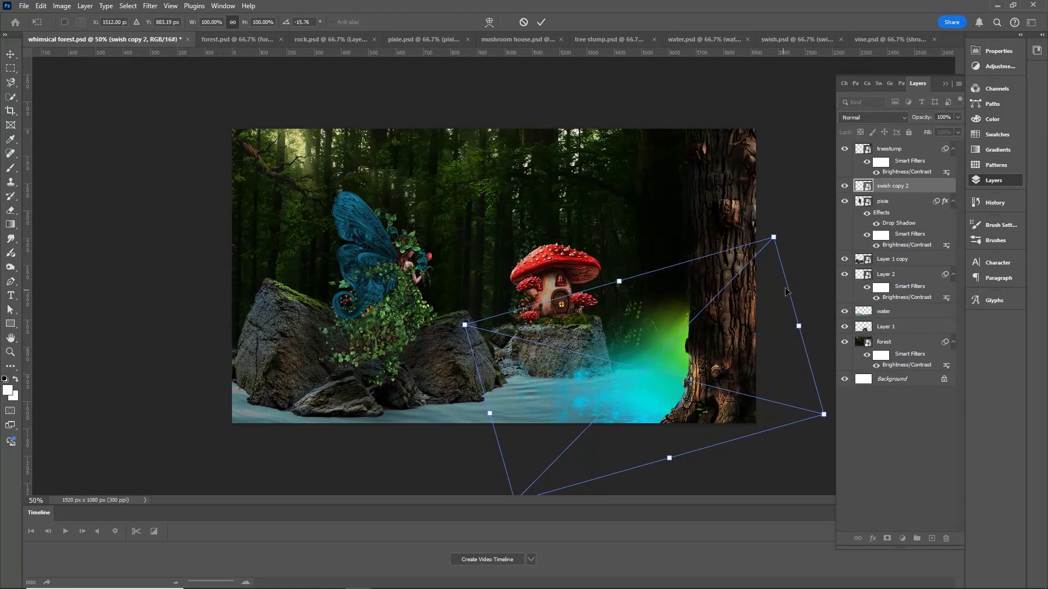
key(Return)
drag(795, 267, 744, 267)
key(Return)
click(181, 242)
- Soften the water's edge beneath the glow with a 171 px eraser at 0% hardness
click(467, 420)
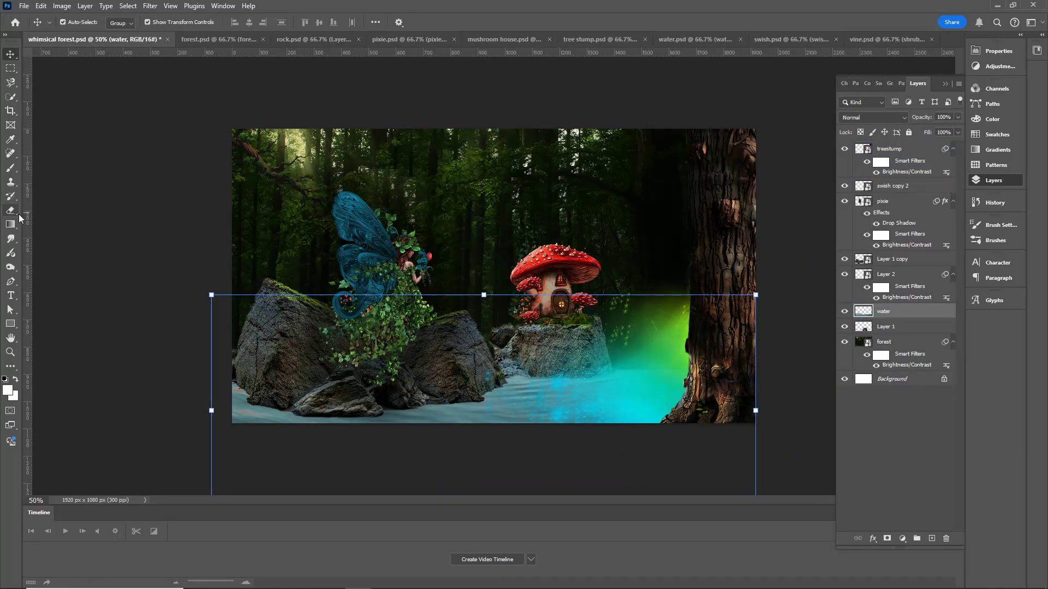
key(e)
click(78, 23)
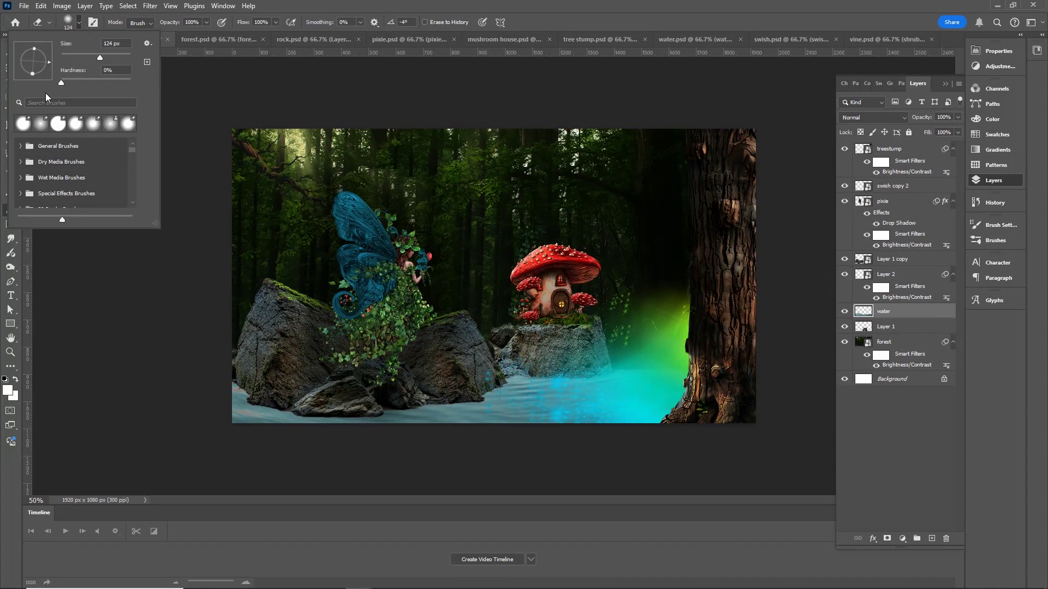
drag(605, 354, 623, 358)
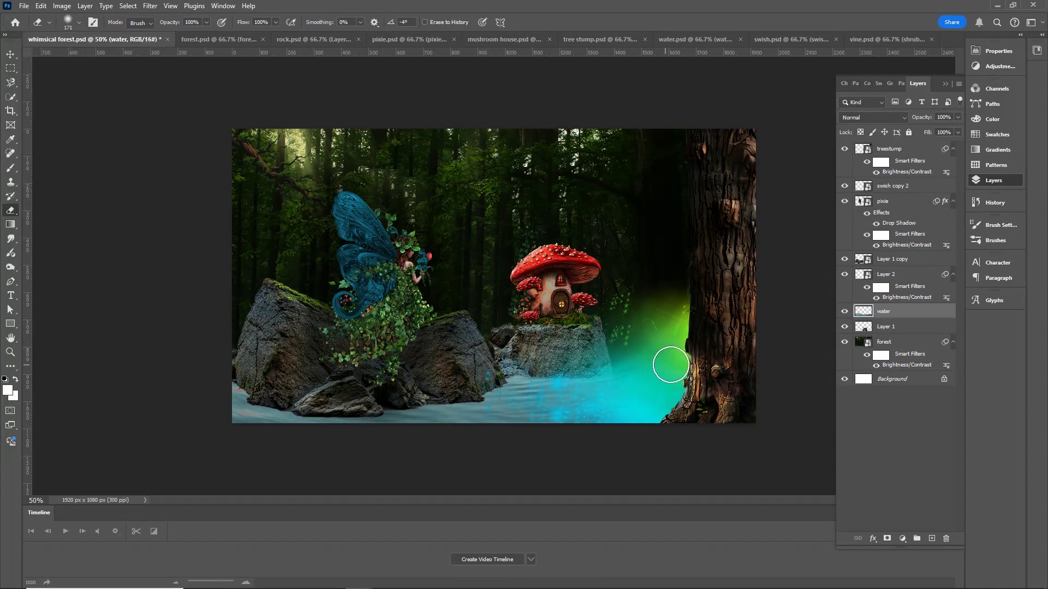
click(11, 55)
- Boost the vibrance and adjust the saturation of the mushroom house layer
click(166, 197)
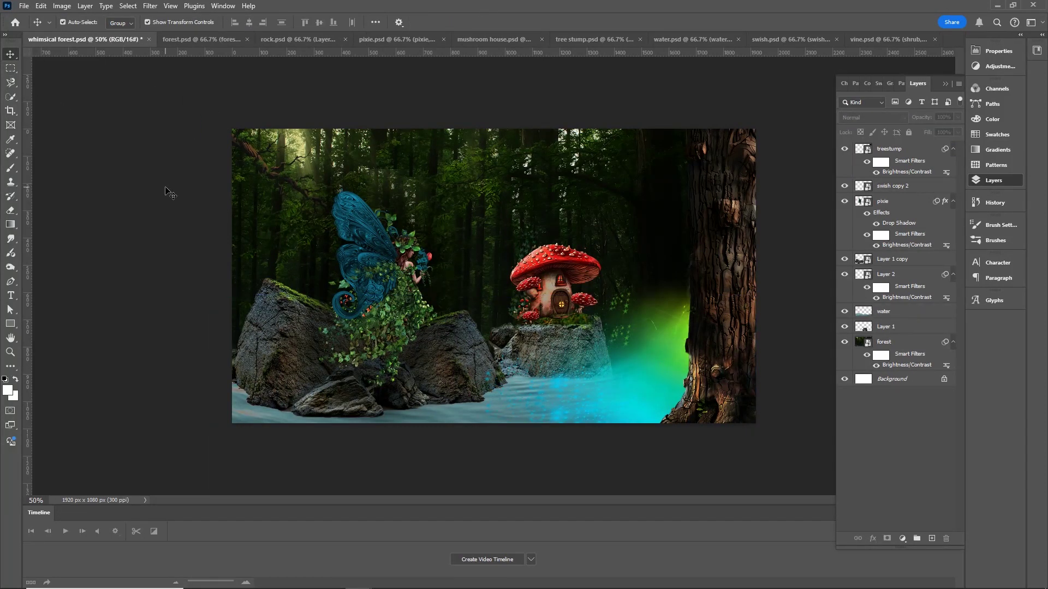
click(585, 269)
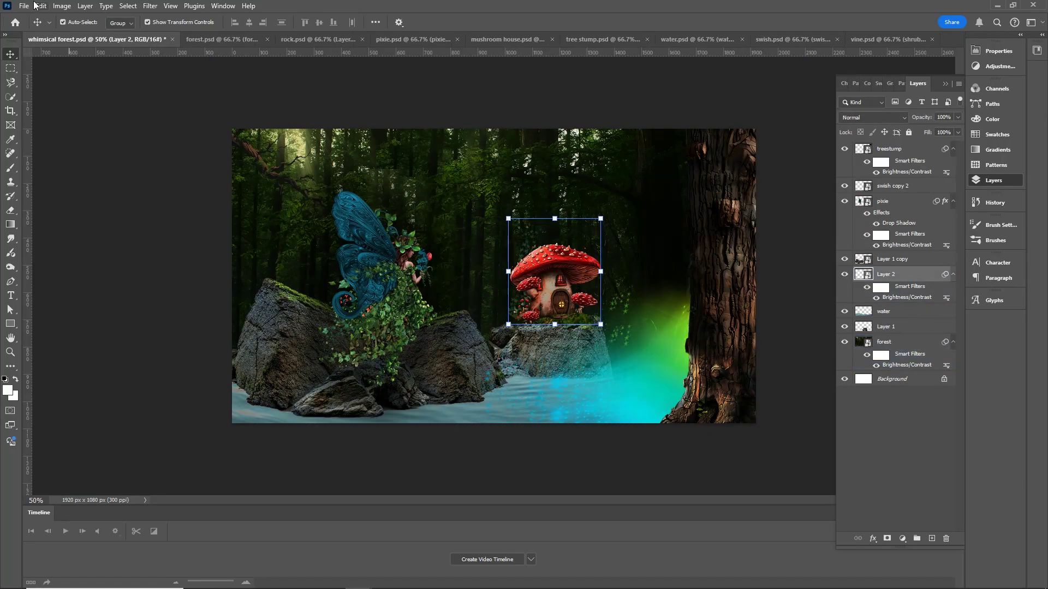
click(62, 5)
mouse_move(79, 33)
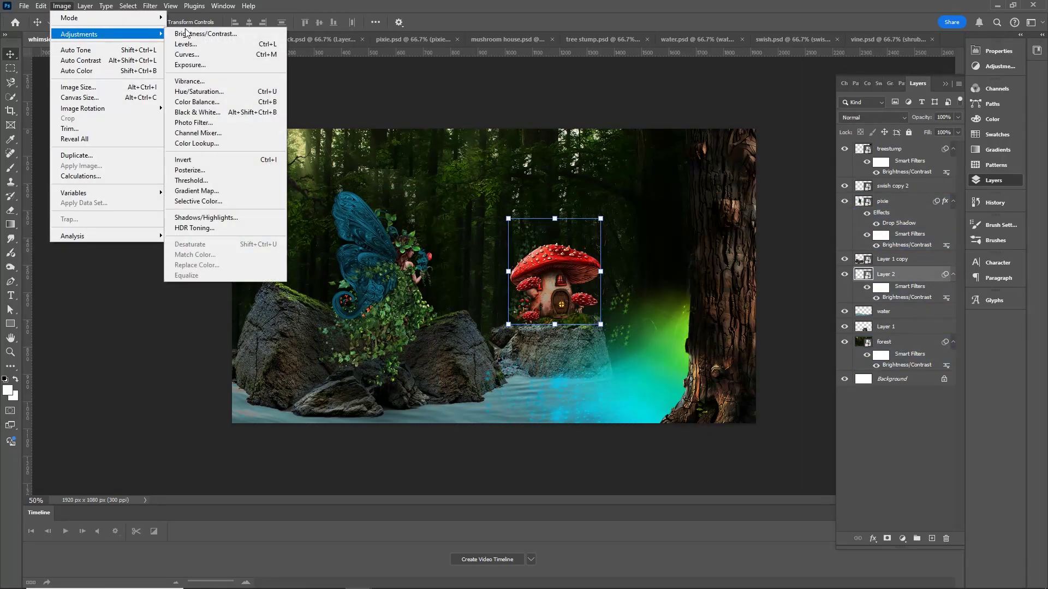
click(189, 81)
drag(493, 196, 496, 195)
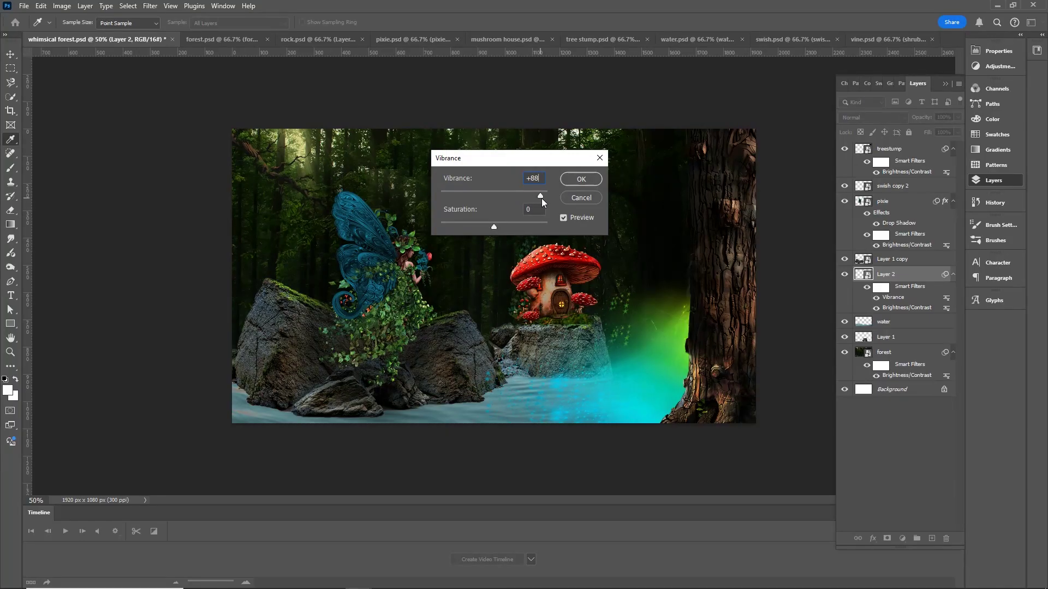
drag(490, 227, 498, 225)
click(570, 184)
- Apply a Vibrance adjustment to the pixie layer to intensify its colours
click(377, 256)
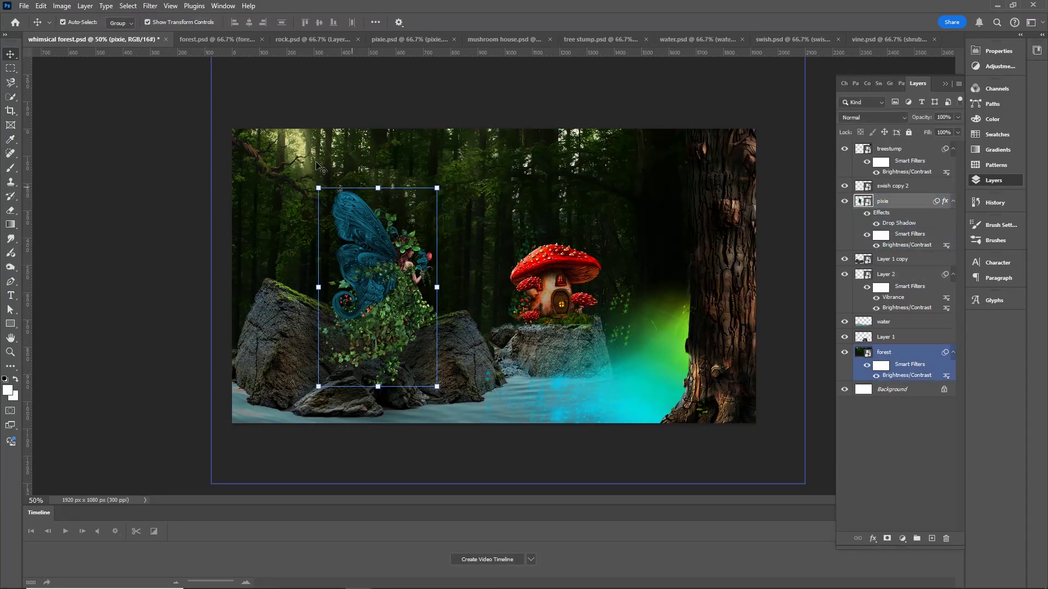
click(61, 6)
mouse_move(79, 34)
click(190, 81)
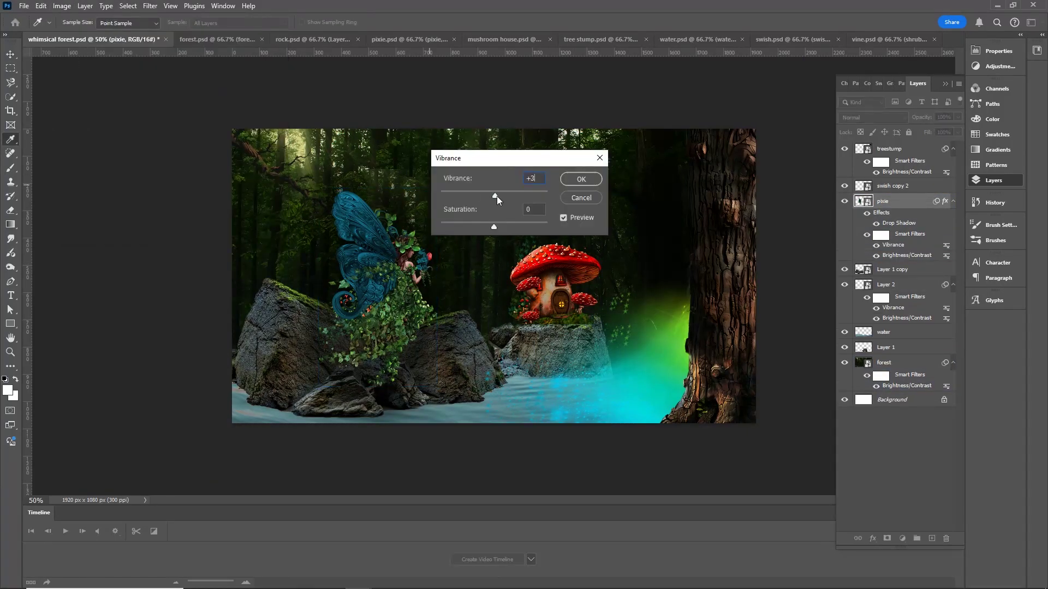
click(506, 226)
click(575, 177)
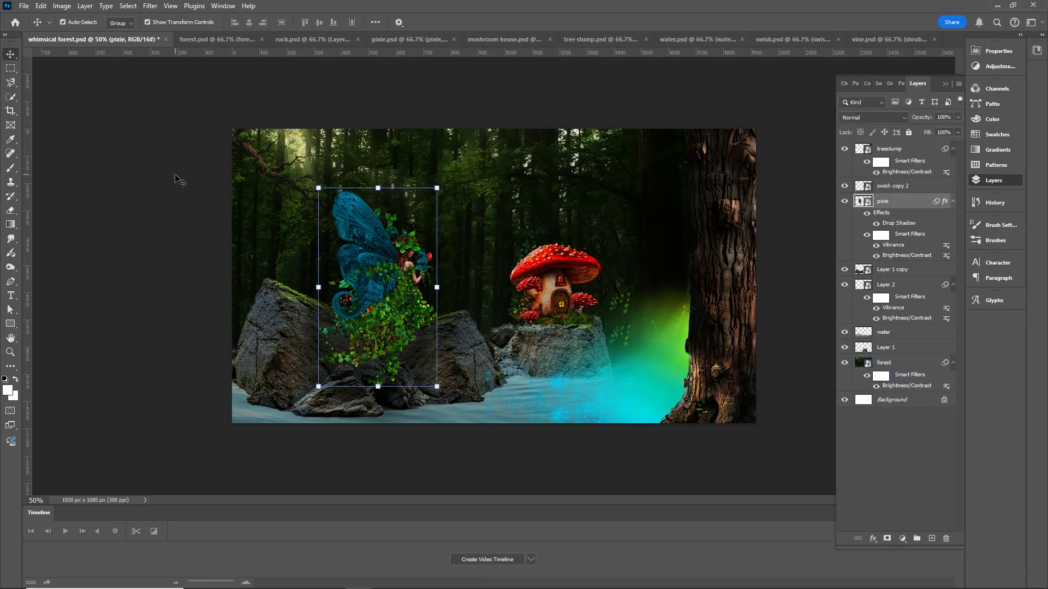
- Blend the base of the pixie's rocks into the water with a 36 px eraser at 0% hardness
click(262, 327)
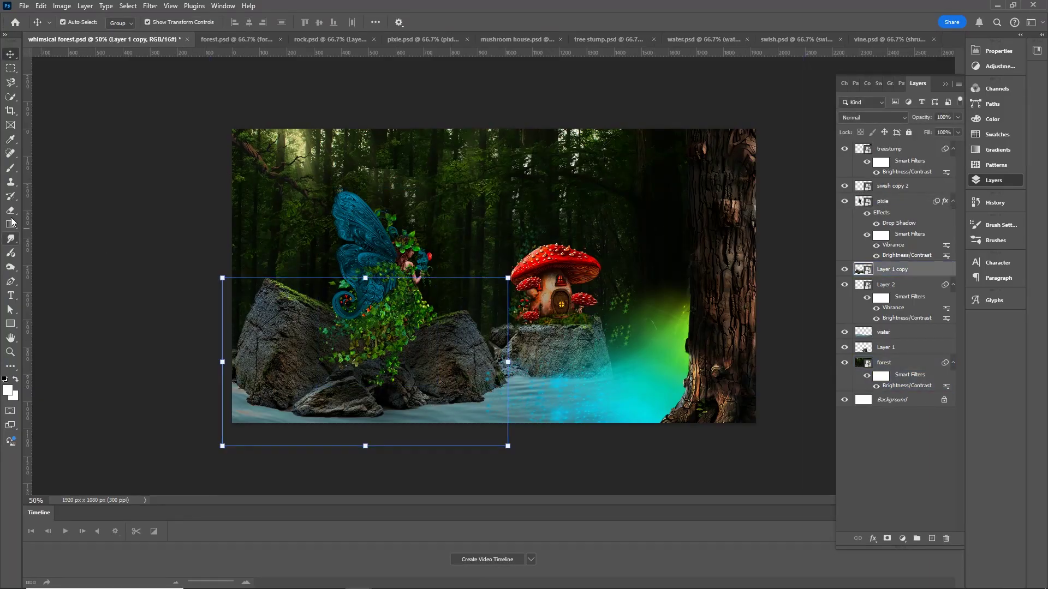
key(e)
click(79, 22)
drag(124, 57, 82, 57)
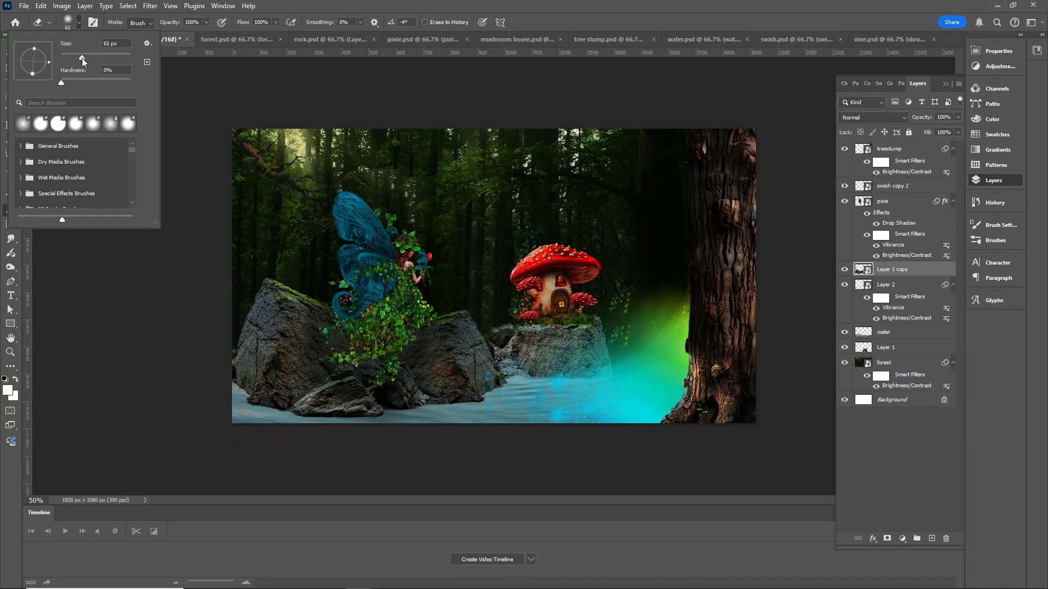
click(73, 56)
click(239, 388)
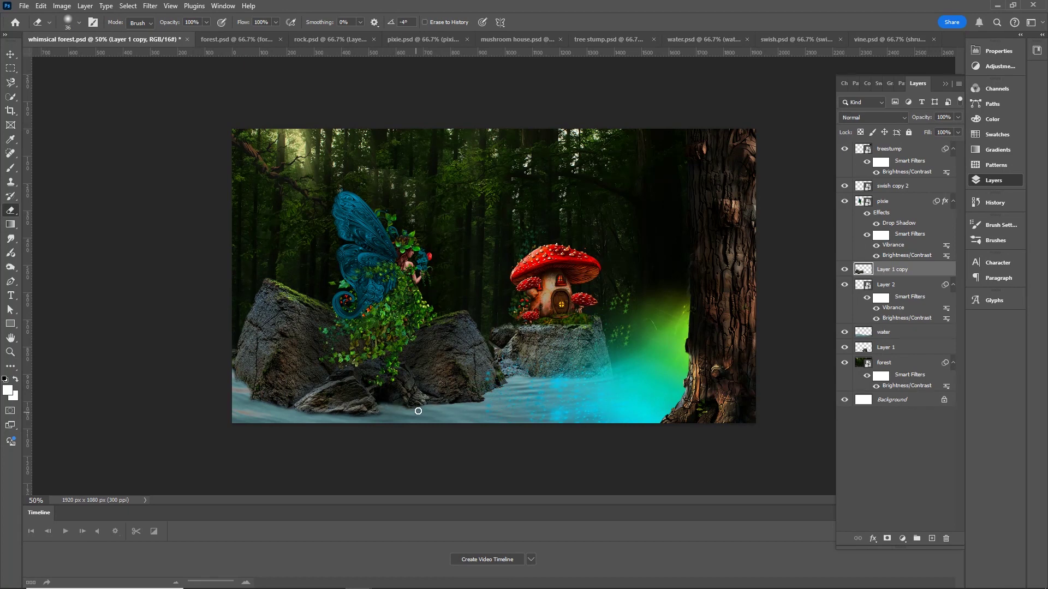
ctrl+click(538, 341)
click(9, 55)
- Enlarge the pixie's rocks slightly and shift them upward in the composition
click(263, 354)
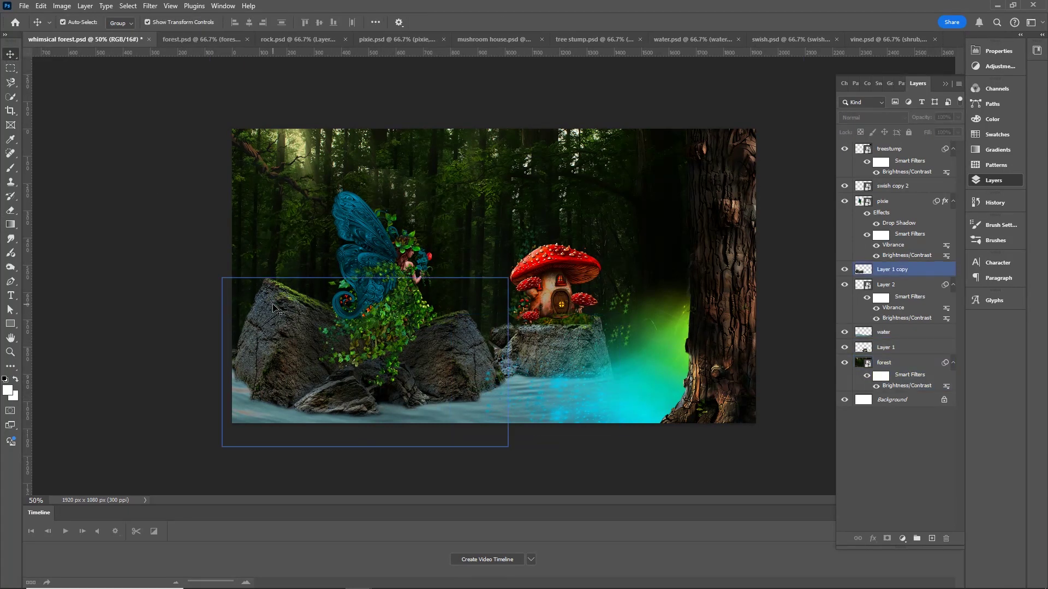
drag(222, 446, 200, 459)
drag(261, 389, 262, 369)
key(Return)
- Duplicate the pixie's rocks, flip the copy vertically with a slight skew, and place it over the water as a reflection
click(273, 408)
drag(299, 304, 291, 255)
drag(345, 211, 328, 503)
drag(311, 422, 328, 359)
drag(346, 441, 351, 485)
drag(367, 408, 363, 403)
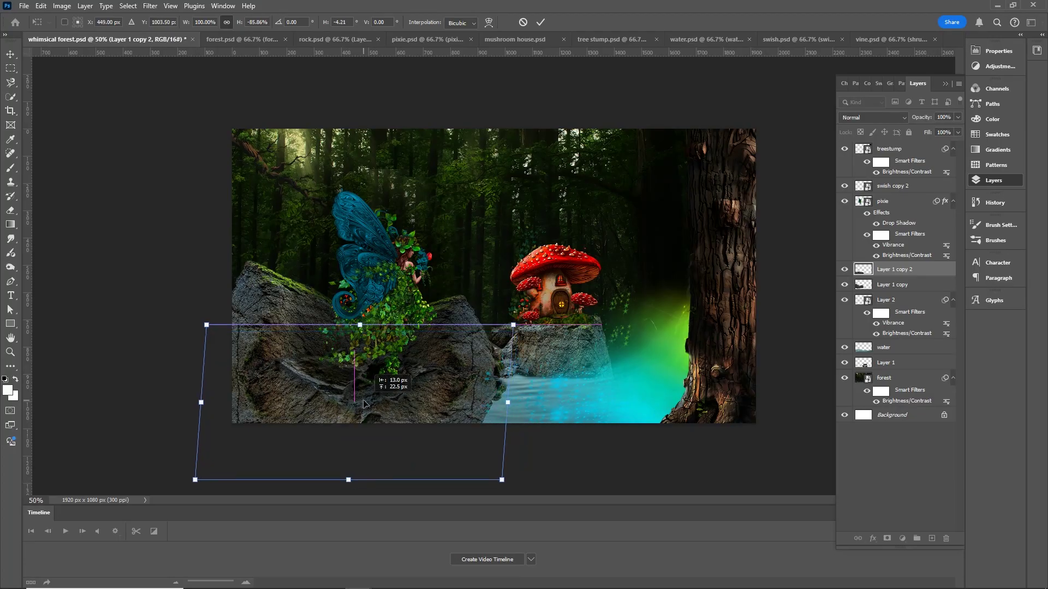
key(Return)
- Move Layer 1 copy 2 beneath Layer 2 and set its opacity to 31%
drag(892, 269, 889, 327)
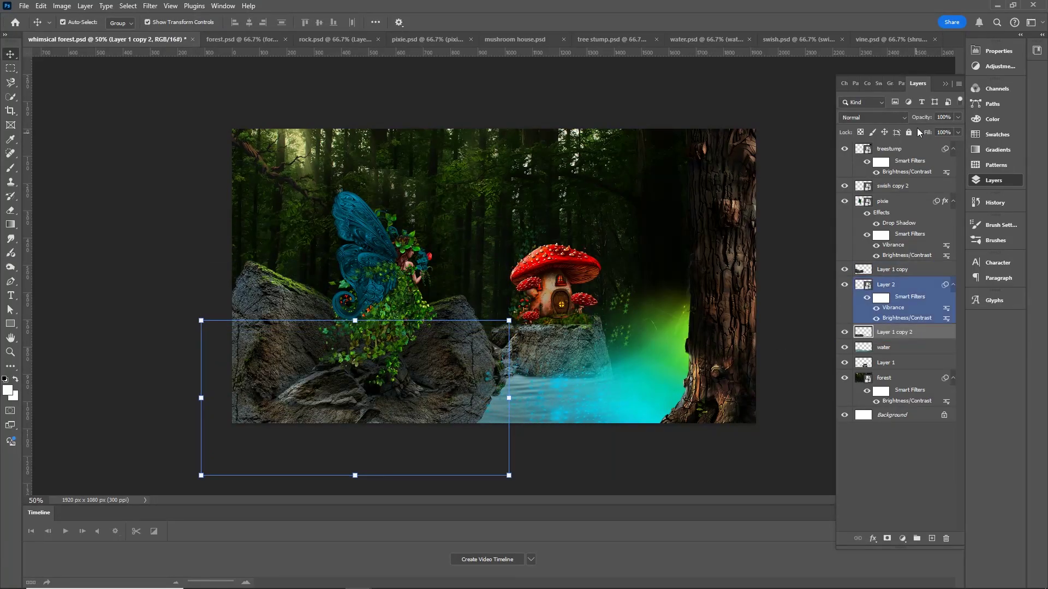
drag(921, 118, 901, 120)
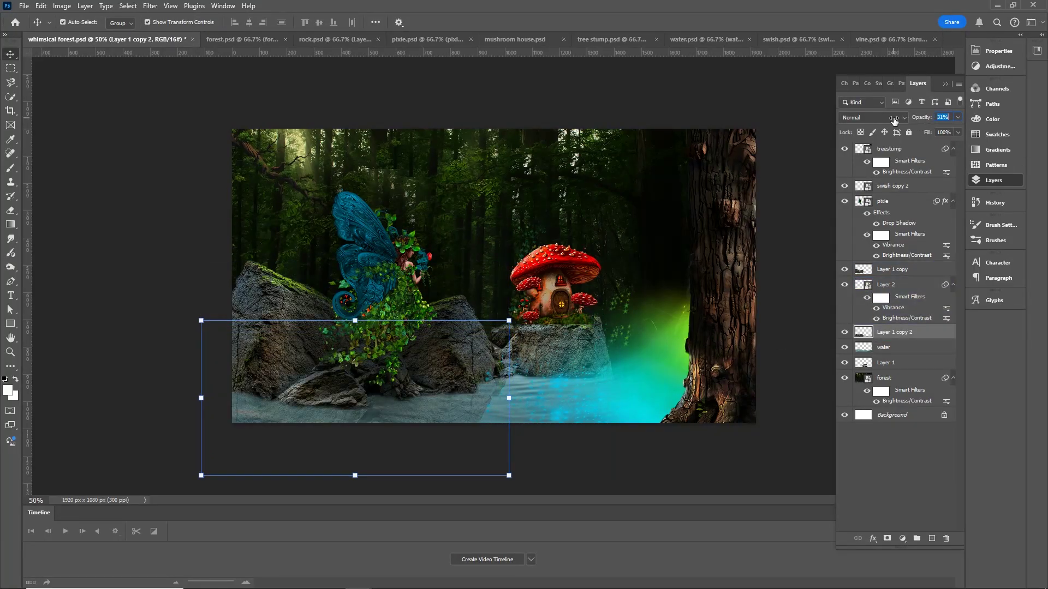
- Duplicate the mushroom house's rock, flip the copy vertically over the water, and move its layer above Layer 1 copy 2
drag(541, 339, 525, 304)
drag(522, 280, 524, 493)
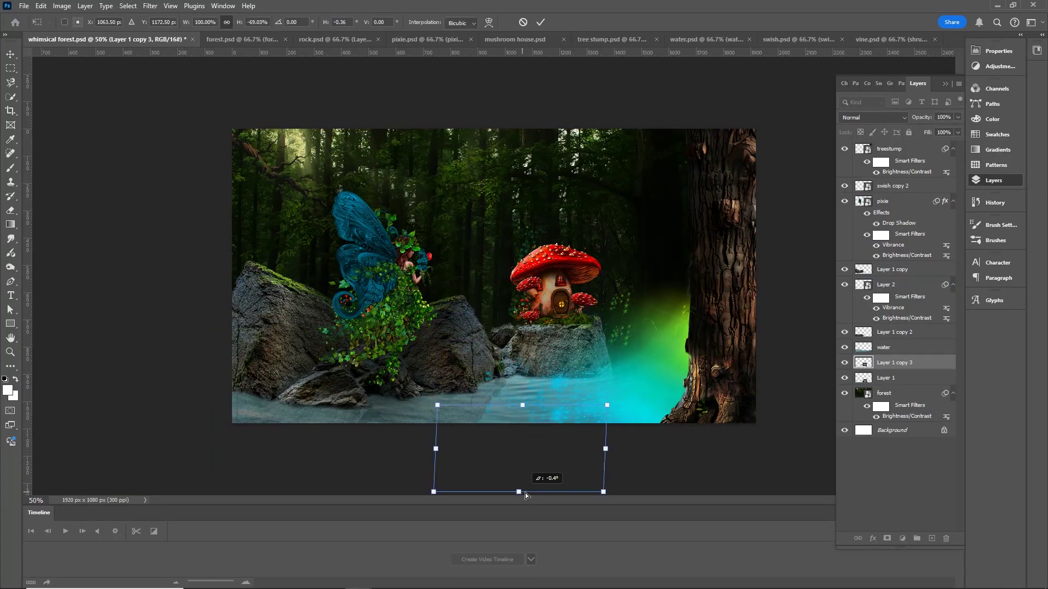
drag(507, 458, 518, 425)
key(Return)
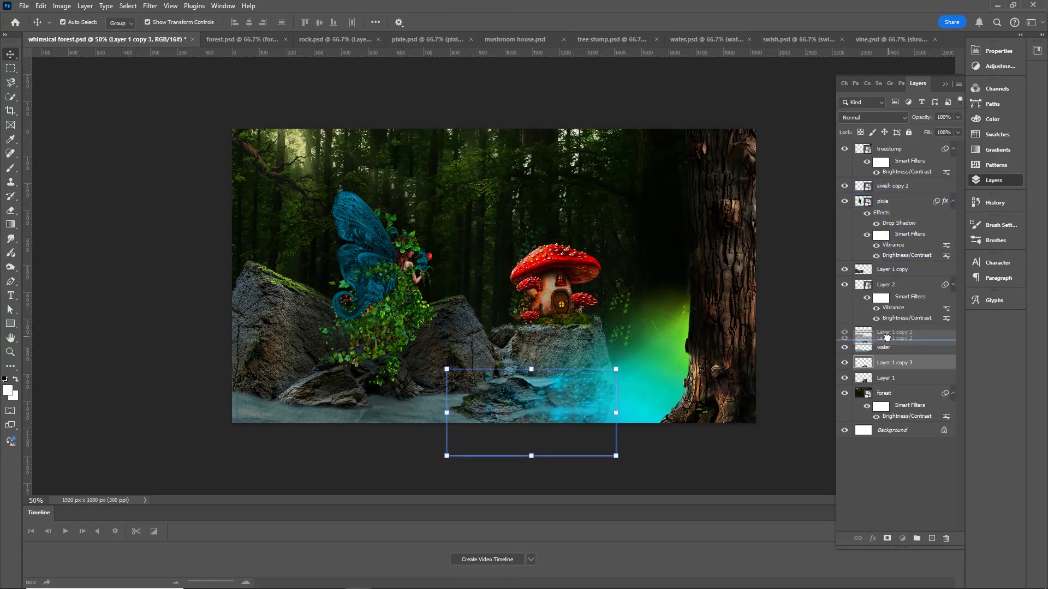
drag(884, 323, 885, 326)
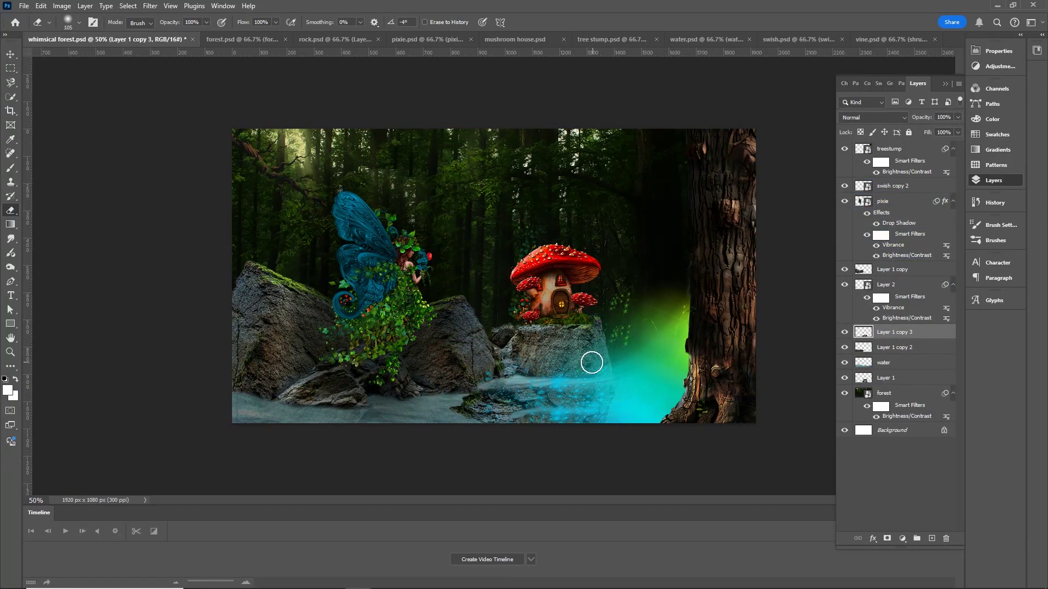
- Stretch the flipped mushroom-house rock taller and align it beneath the original rock
drag(484, 398, 484, 379)
drag(531, 437, 529, 479)
drag(508, 410, 507, 405)
key(Return)
- Move Layer 1 copy 3 beneath Layer 1 copy 2, reduce its opacity, and ready the eraser on it
key(ctrl+bracketleft)
drag(932, 118, 893, 127)
click(494, 429)
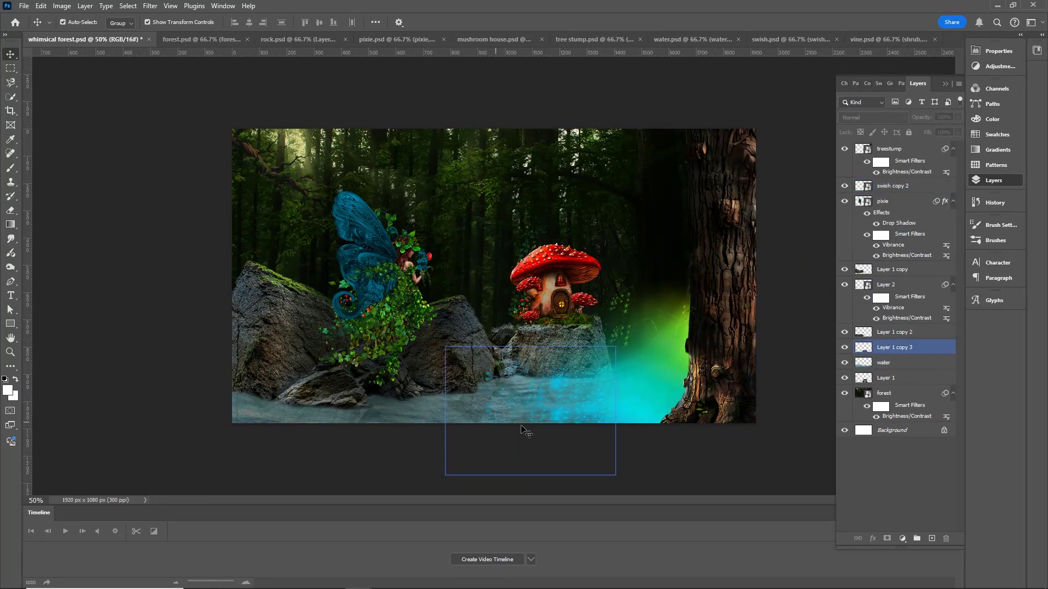
click(895, 347)
key(e)
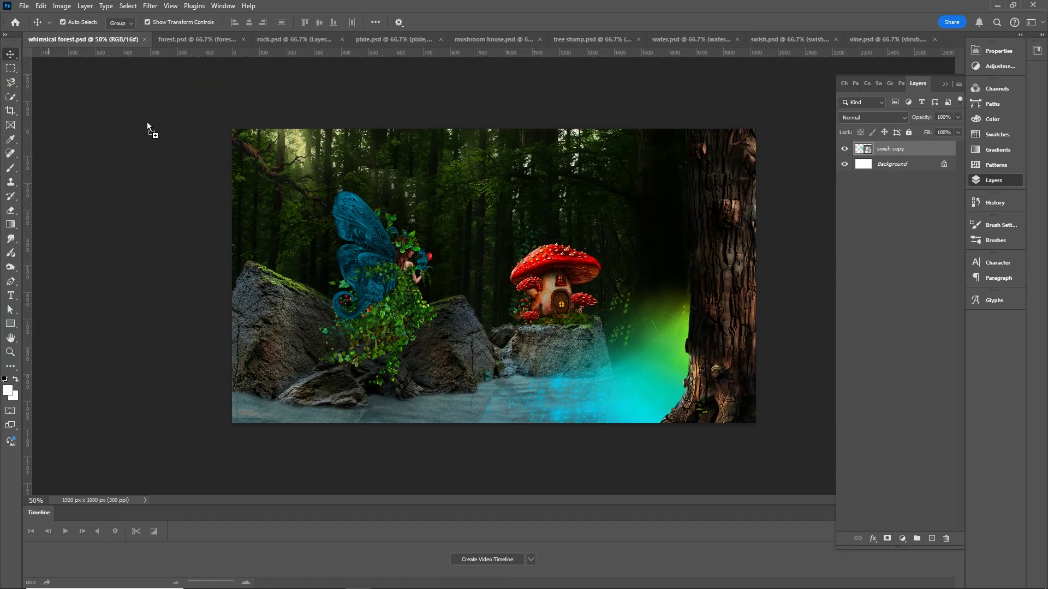
- Bring the swish glow into the forest composition, rotate it, and place it around the pixie
drag(147, 122, 327, 306)
drag(485, 202, 136, 218)
drag(316, 366, 360, 302)
key(Return)
- Move the swish copy layer beneath the pixie layer and stretch the glow so it sweeps behind her wings
drag(885, 149, 880, 273)
key(ctrl+t)
drag(453, 221, 554, 212)
drag(247, 302, 231, 309)
drag(298, 302, 311, 285)
key(Return)
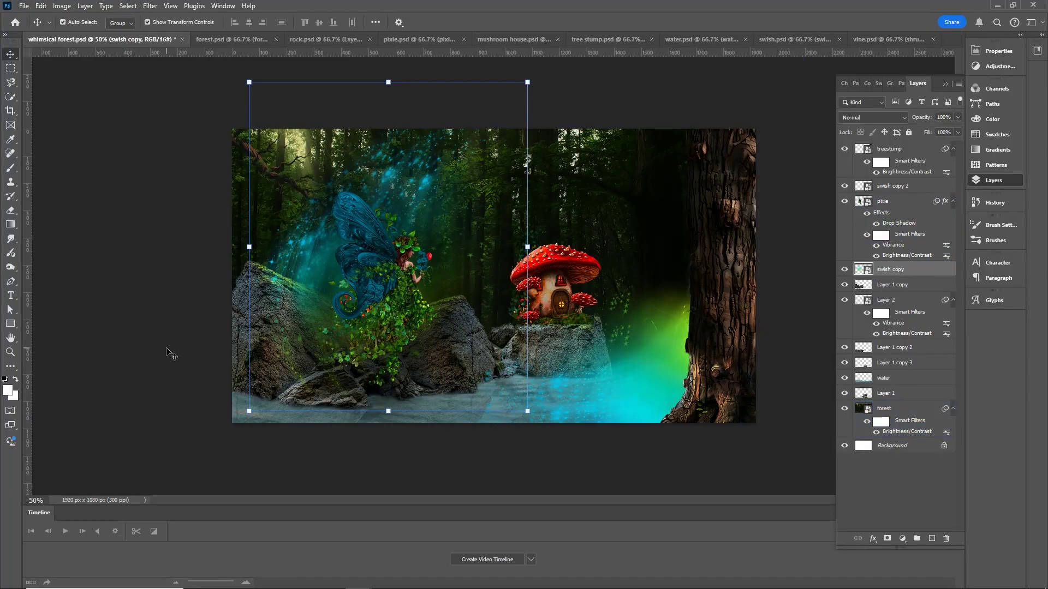
- Bring the shrub vine into the composition, scale it to about 91%, and hang it over the upper tree trunk
click(868, 39)
drag(582, 166, 671, 175)
click(672, 175)
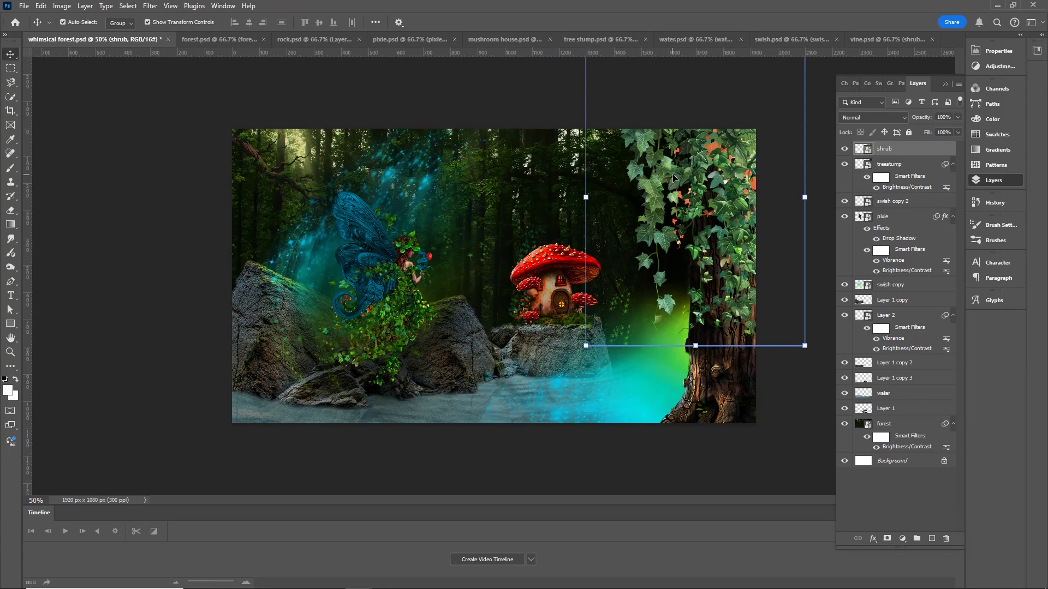
drag(582, 347, 611, 308)
drag(737, 169, 728, 177)
drag(797, 314, 809, 328)
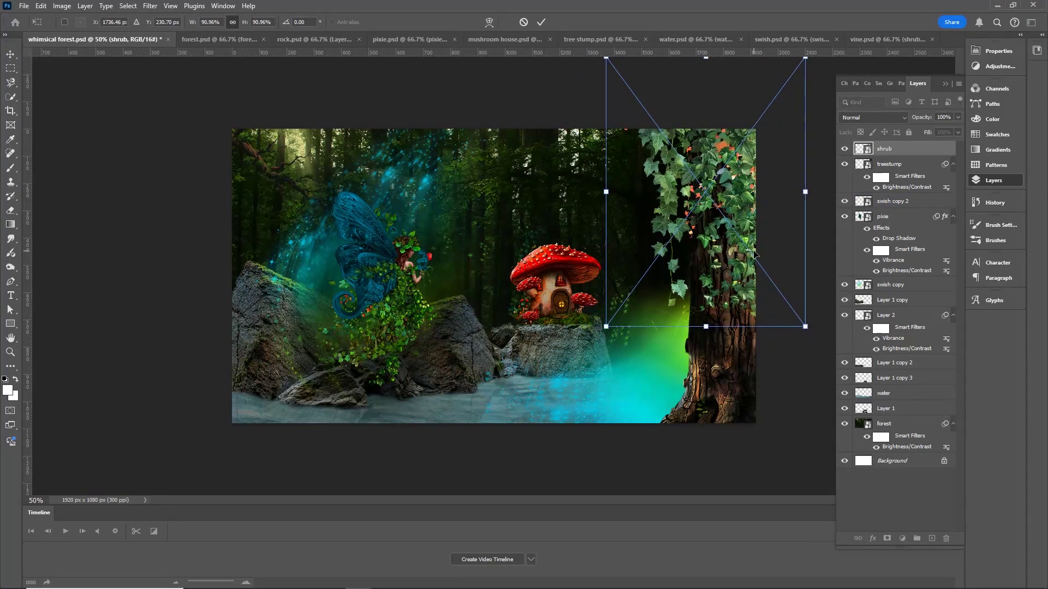
key(Return)
- Darken the shrub vine and raise its contrast with a Brightness/Contrast adjustment
click(62, 5)
mouse_move(76, 33)
click(205, 33)
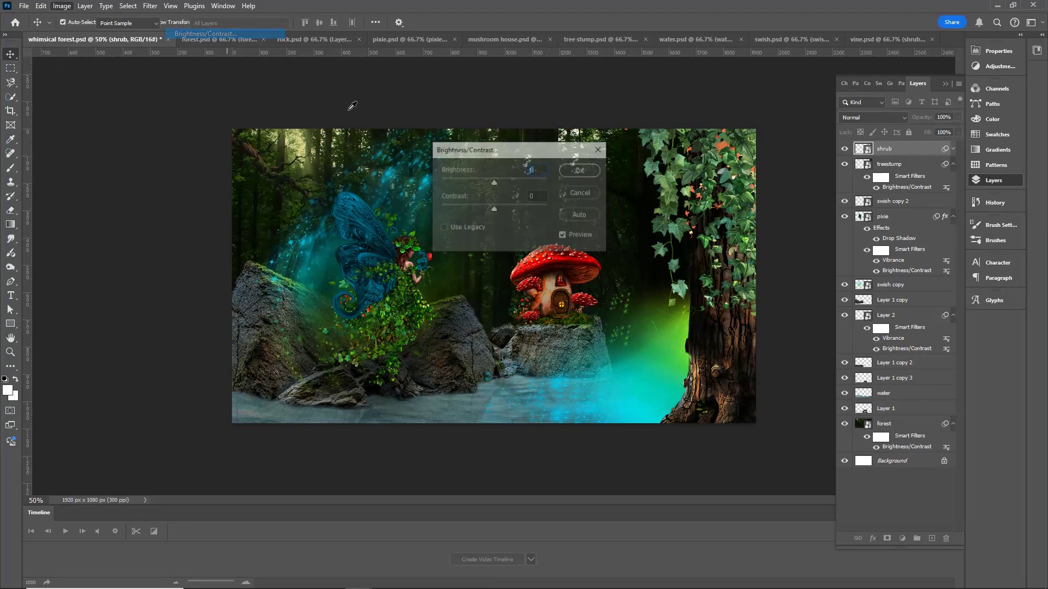
drag(492, 182, 469, 183)
drag(494, 209, 515, 206)
drag(460, 182, 455, 182)
click(581, 169)
key(v)
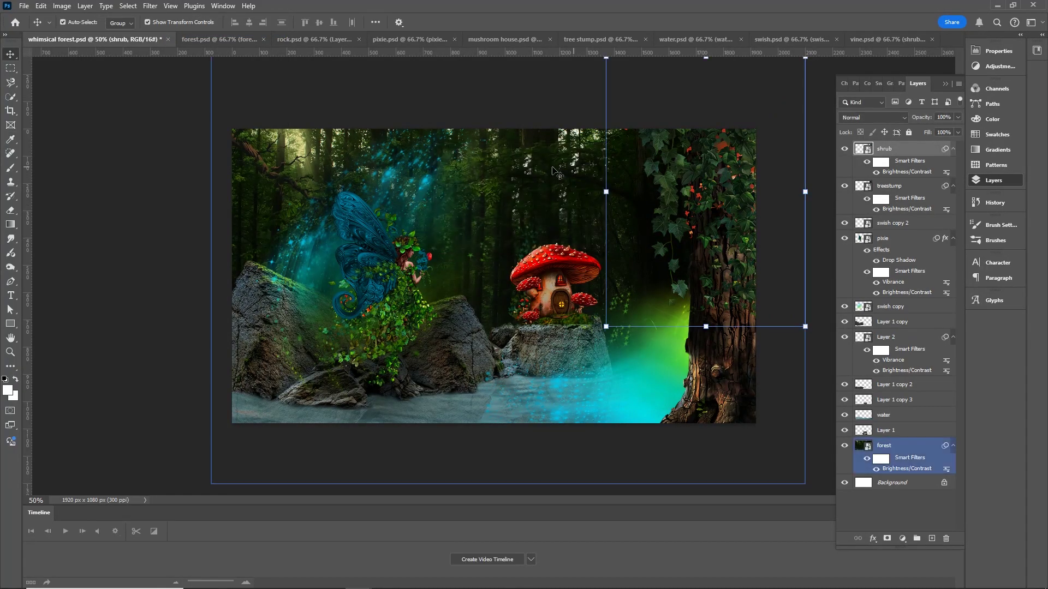
- Apply a Vibrance adjustment to the shrub vine layer
click(62, 6)
mouse_move(146, 42)
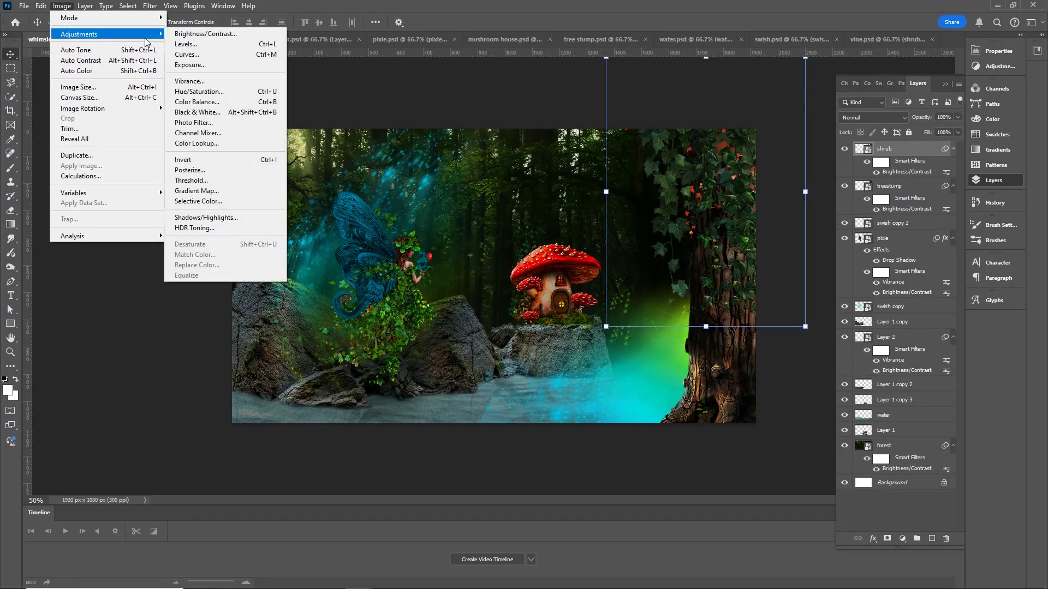
click(189, 81)
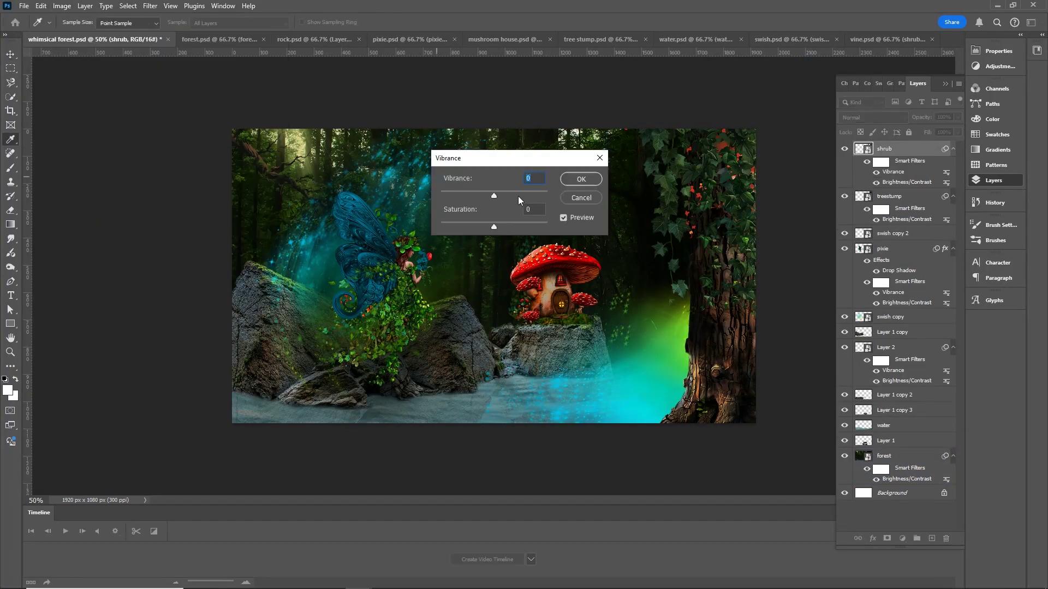
click(581, 179)
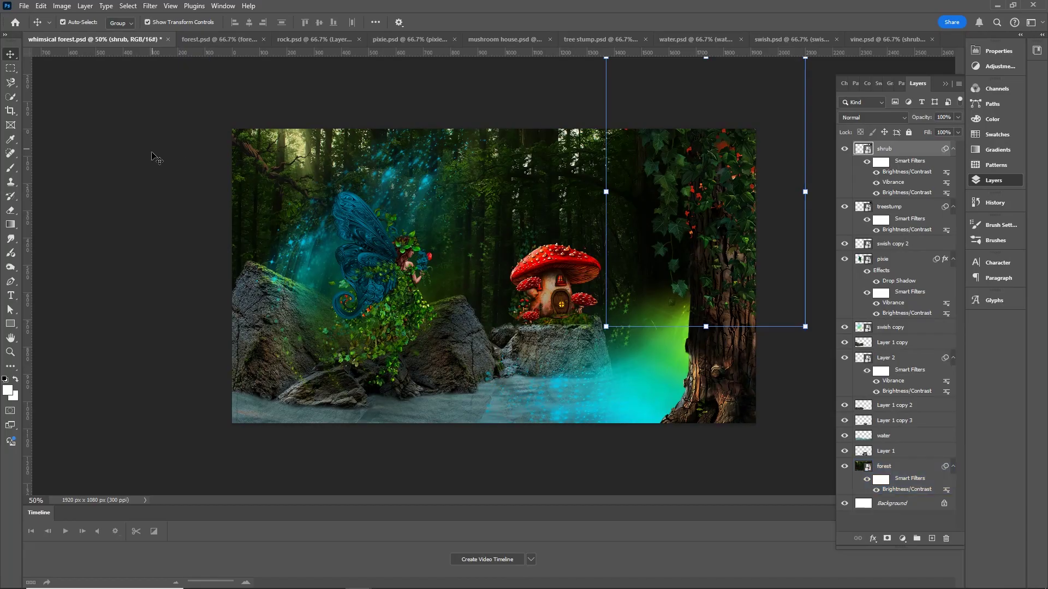
click(142, 175)
- Duplicate the glow beside the tree trunk, rotate the copy, and lay it across the foreground water
click(637, 377)
click(486, 220)
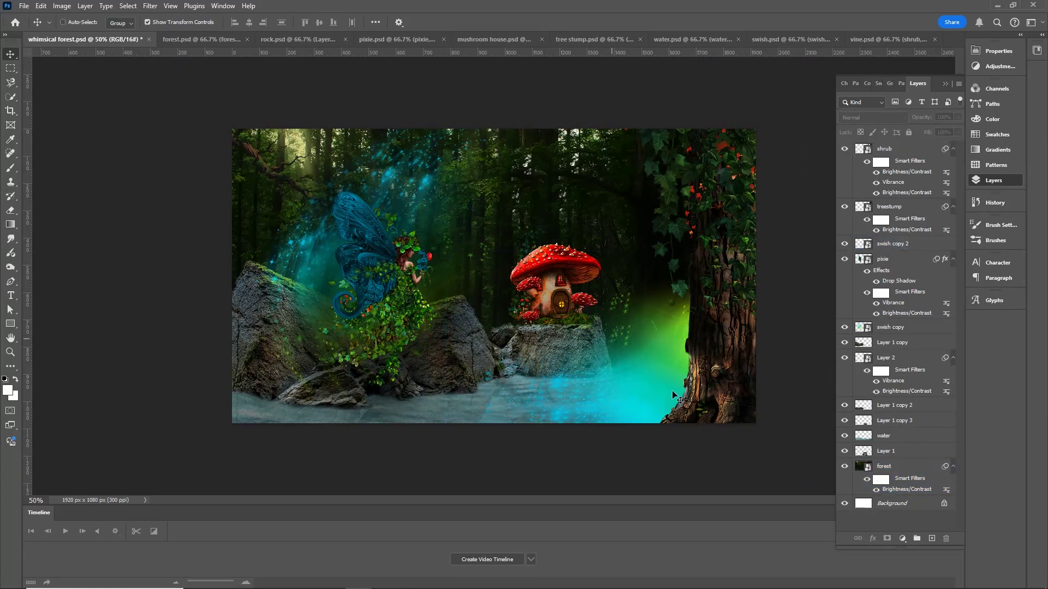
ctrl+click(655, 387)
drag(655, 388, 400, 426)
drag(571, 369, 489, 408)
key(Return)
- Add a Gradient Overlay to swish copy 3 and recolour the gradient's end stop with blue sampled from the water glow
right_click(893, 248)
click(928, 349)
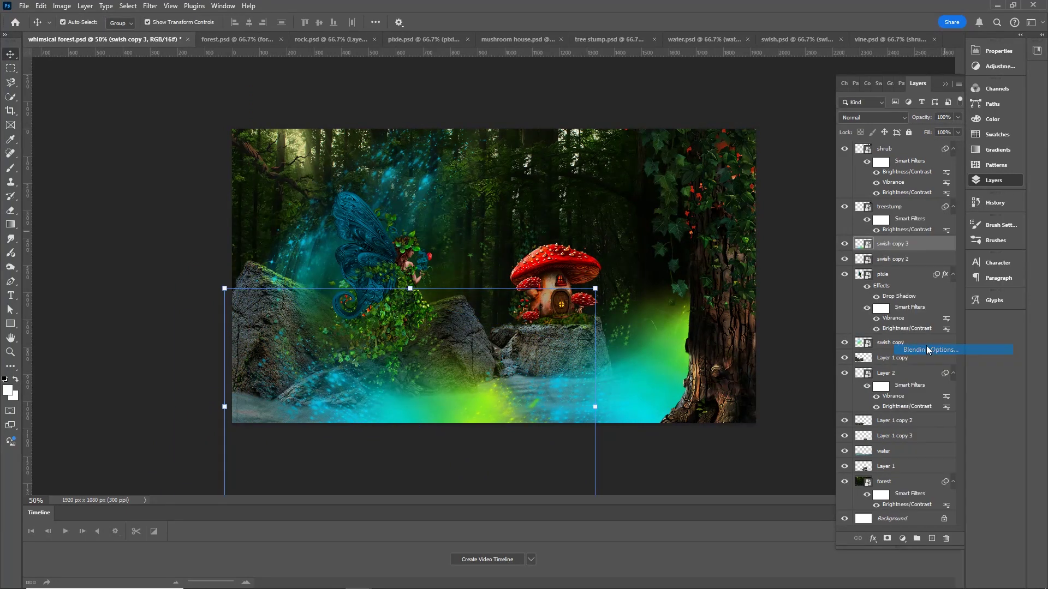
click(538, 289)
drag(688, 113, 768, 70)
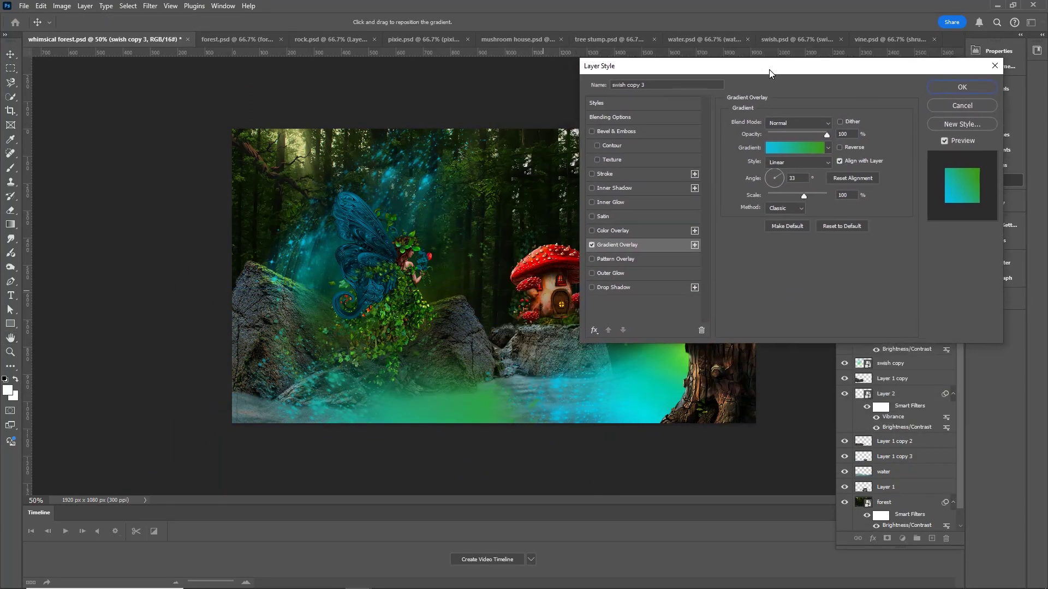
click(797, 147)
click(1001, 318)
click(289, 410)
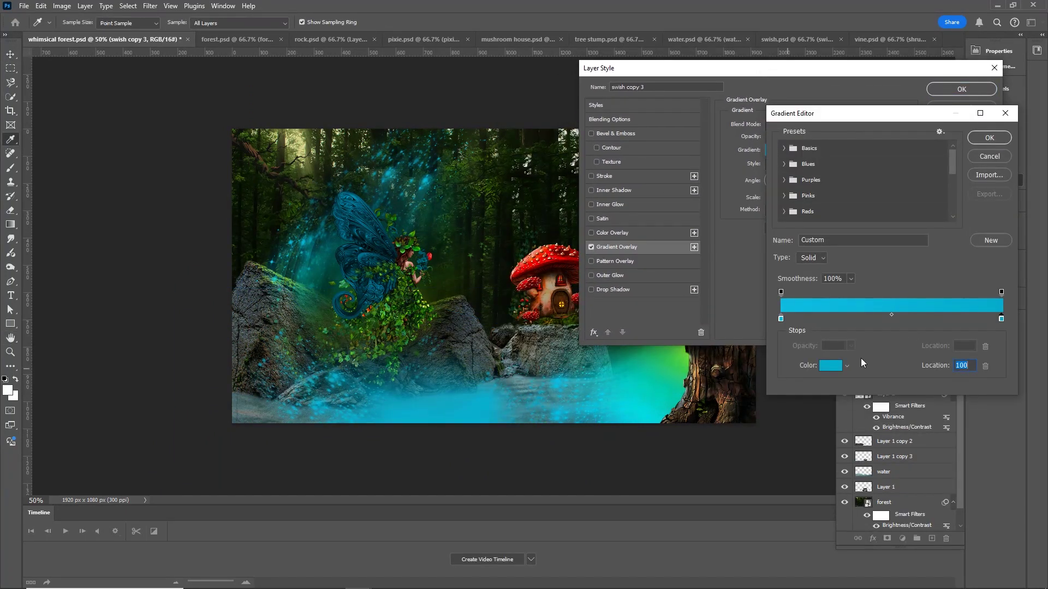
click(988, 137)
click(962, 89)
- Scale swish copy 3 to about 77%, rotate it about 7.4° over the water, and set its opacity to 54%
key(ctrl+t)
drag(534, 406, 611, 354)
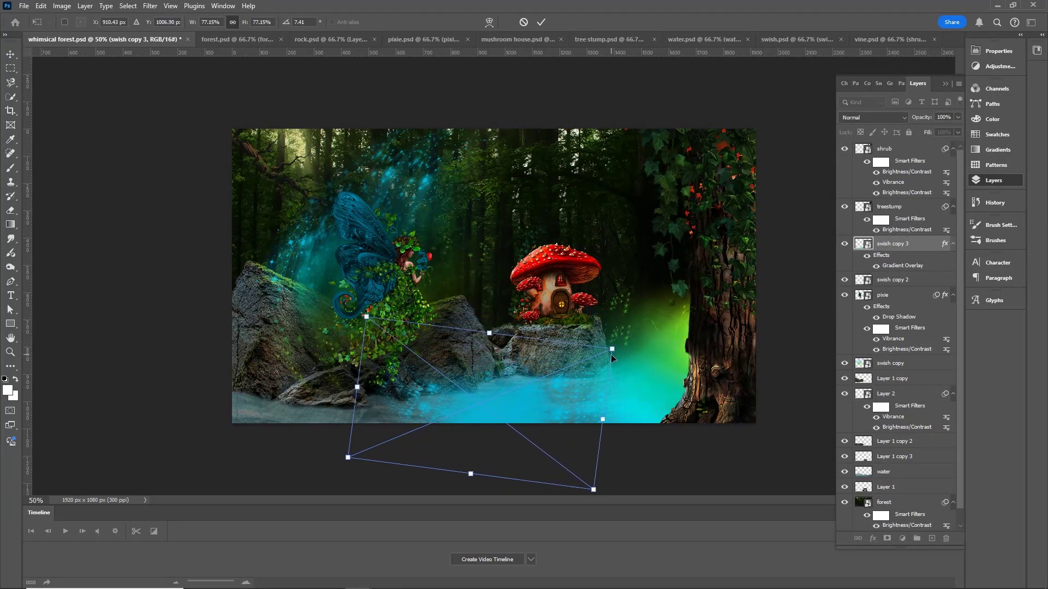
key(Return)
drag(921, 117, 906, 118)
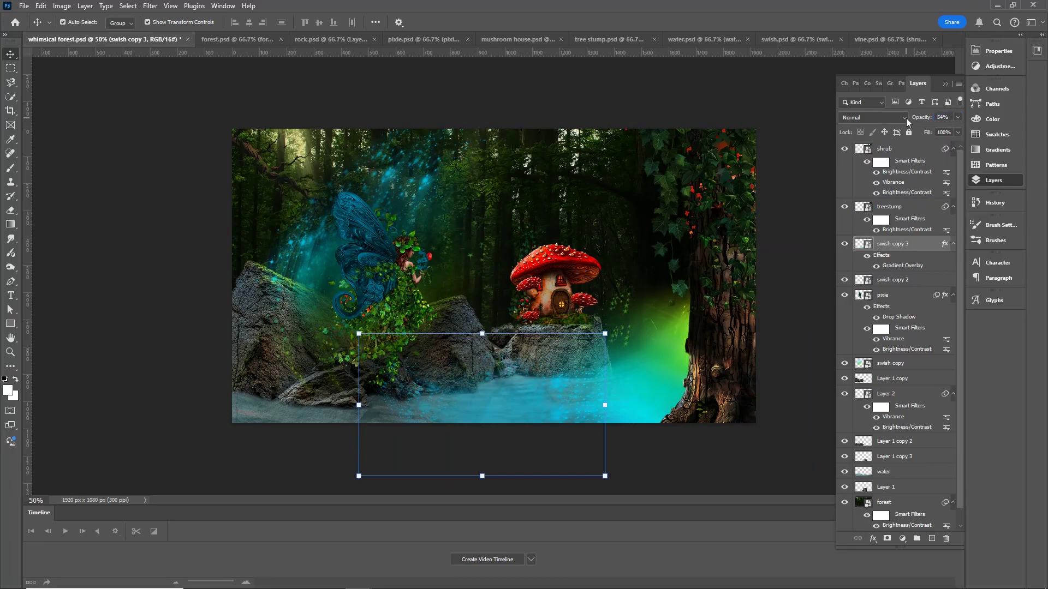
- Tint Layer 1 copy 2 with Hue/Saturation using hue +11, saturation +100 and lightness -47
click(302, 422)
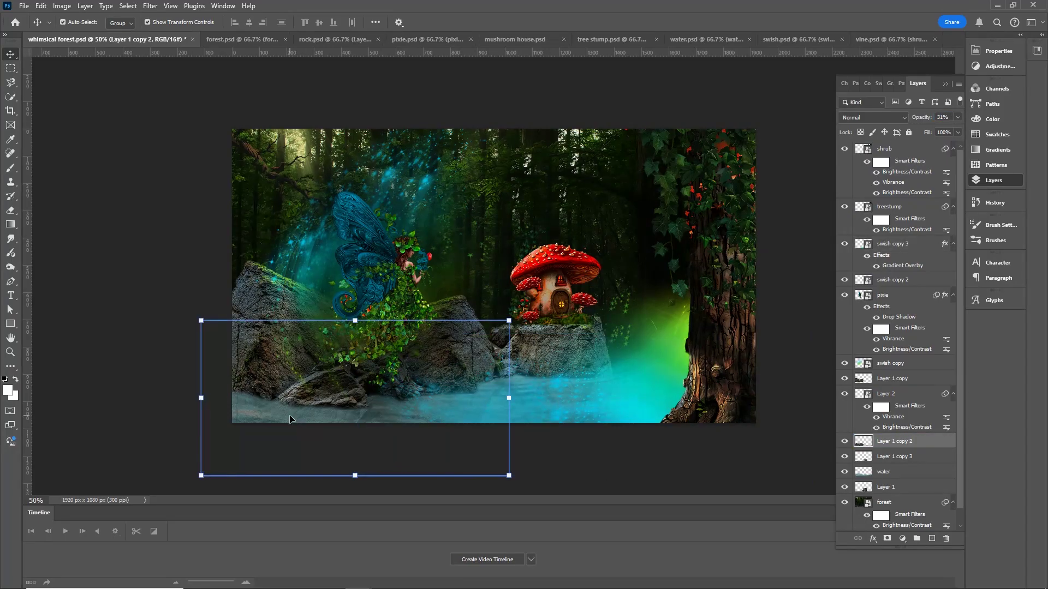
click(62, 6)
mouse_move(90, 42)
click(191, 91)
drag(140, 187, 151, 187)
drag(139, 244, 115, 244)
drag(140, 216, 194, 216)
drag(152, 188, 146, 188)
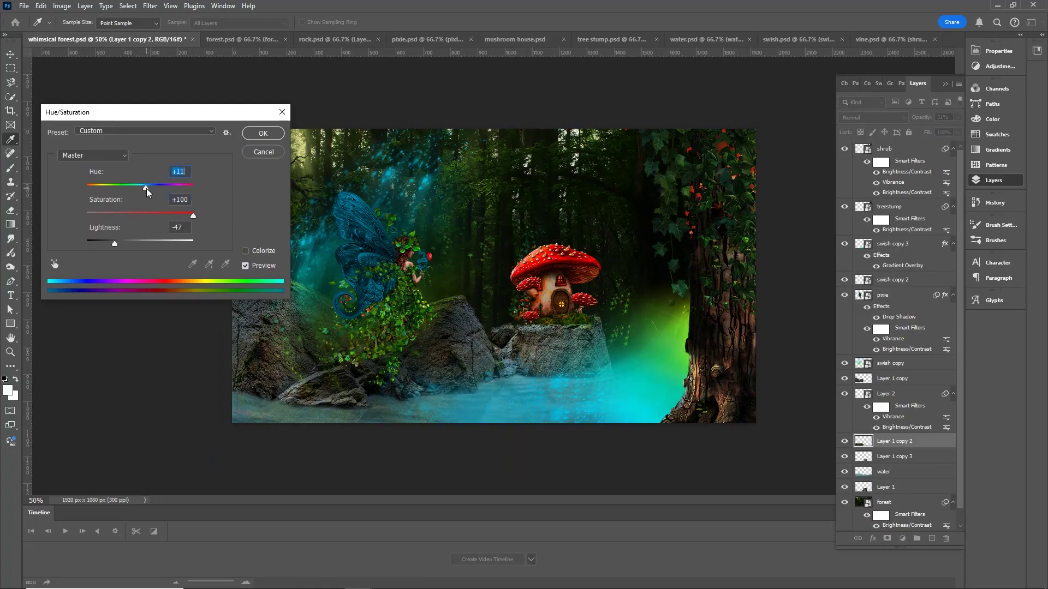
click(280, 137)
key(v)
click(146, 232)
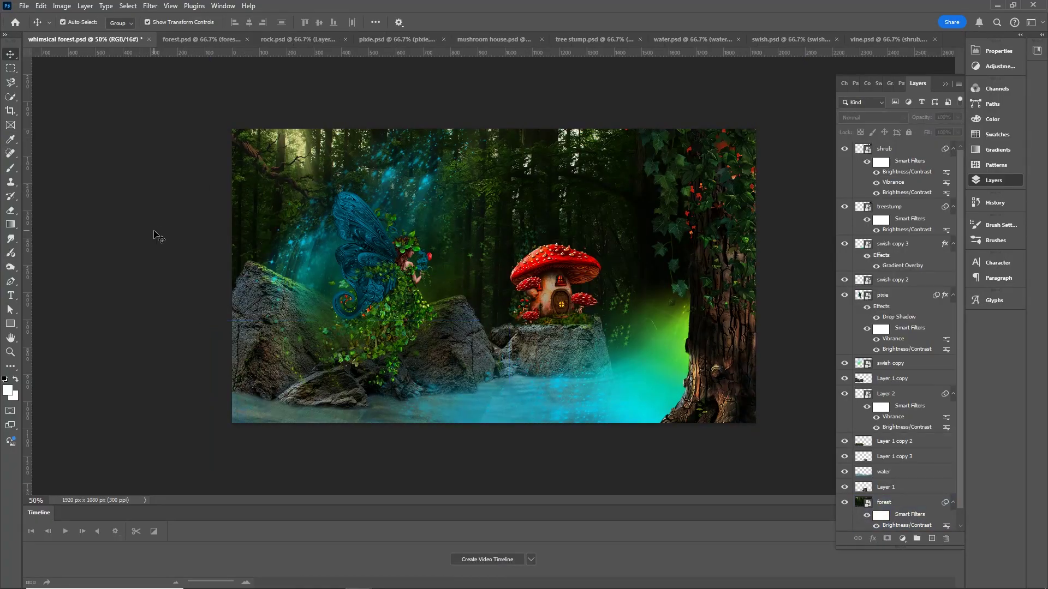
- Rotate the swish glow behind the pixie to about -116.7°
click(263, 224)
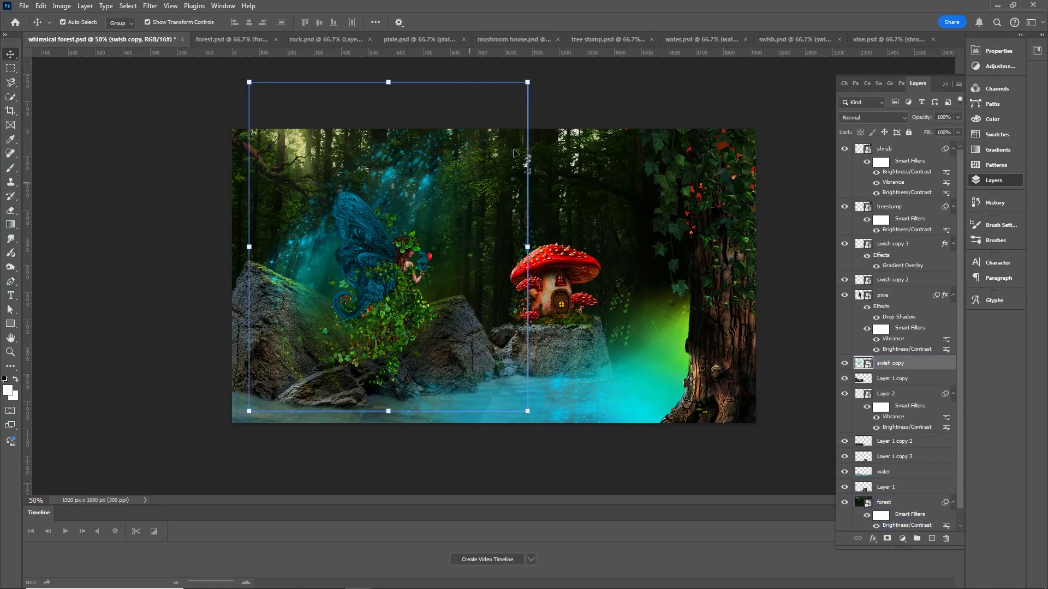
drag(531, 82, 339, 247)
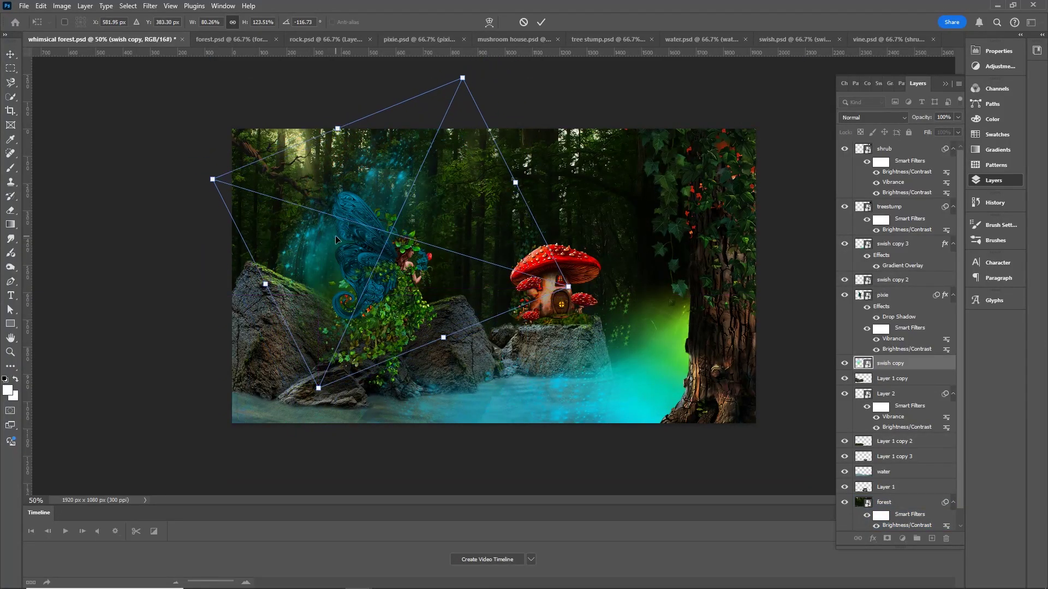
key(Return)
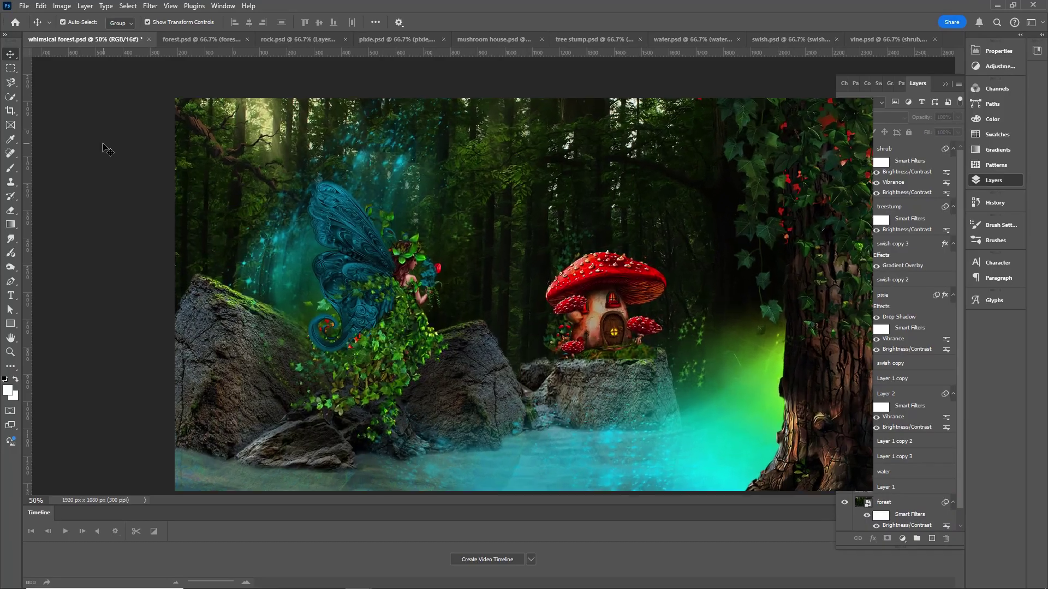